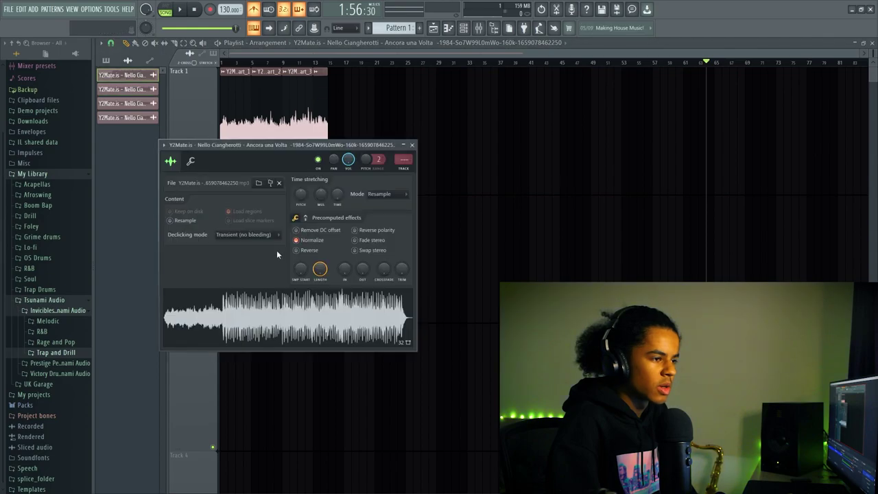
Stop playback, move the full sample clip to the start of Track 2, and solo that track.
key(space)
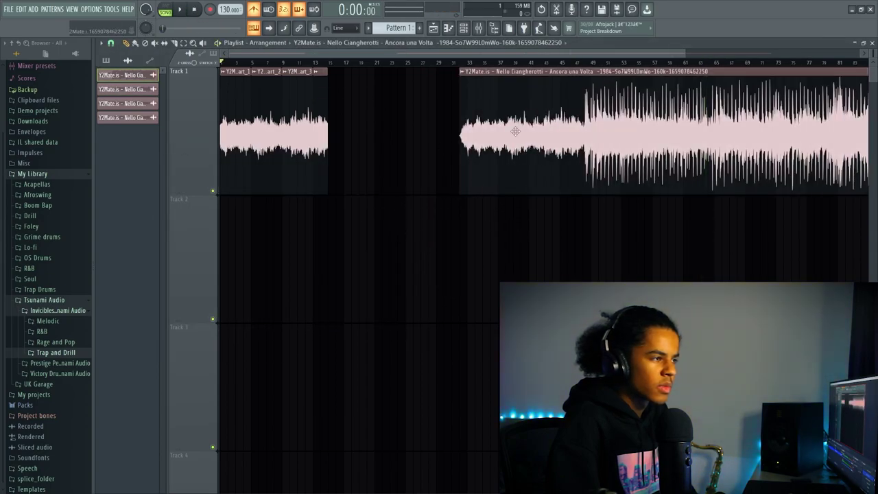
drag(486, 128, 247, 257)
right_click(213, 321)
scroll(260, 60, up, 6)
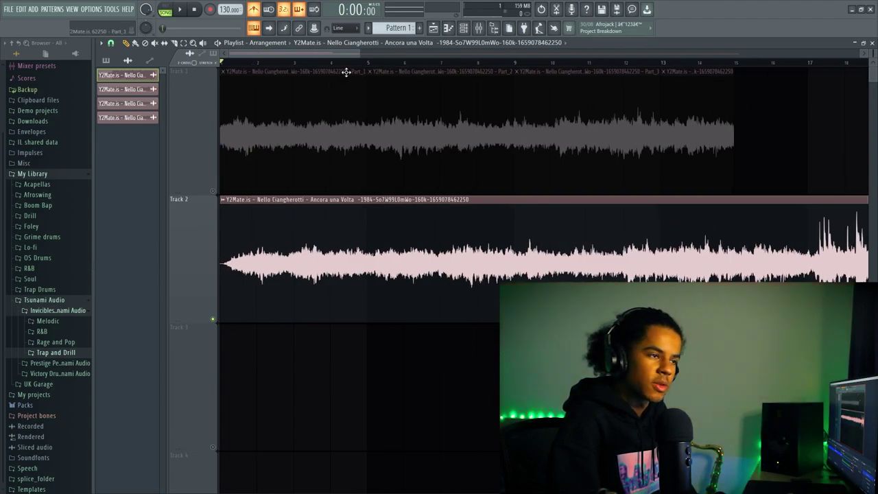
scroll(336, 63, up, 3)
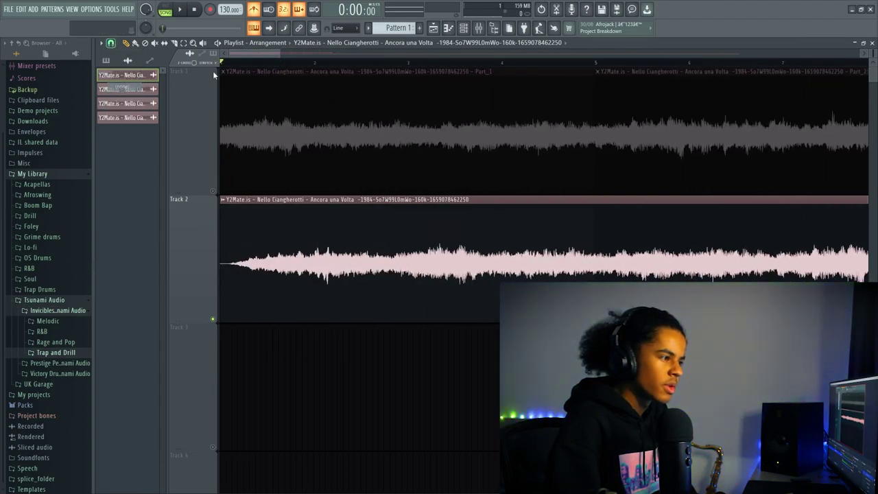
scroll(233, 69, up, 3)
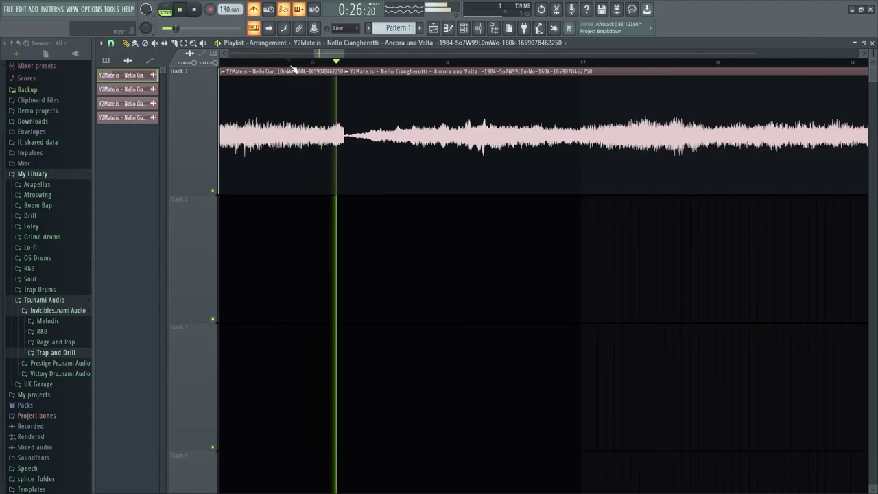
Slice the full sample clip on Track 1 at bar 17 and delete the part after the cut.
scroll(320, 61, down, 2)
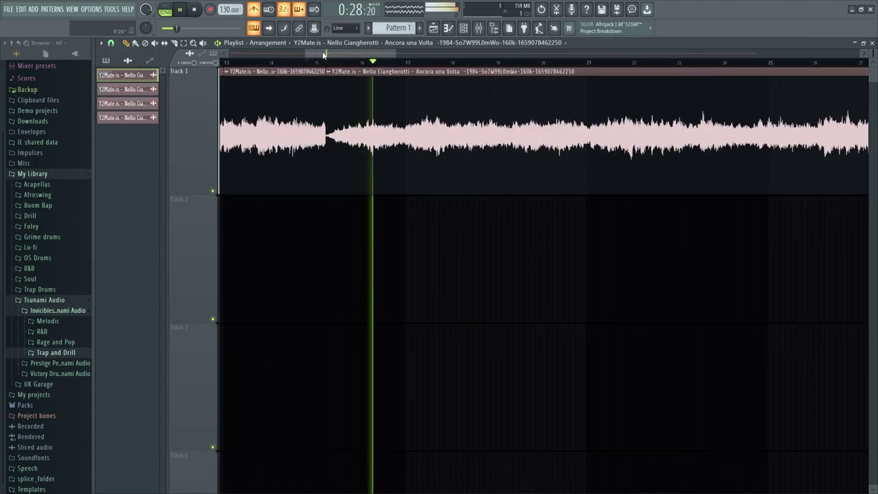
click(111, 43)
click(121, 182)
key(space)
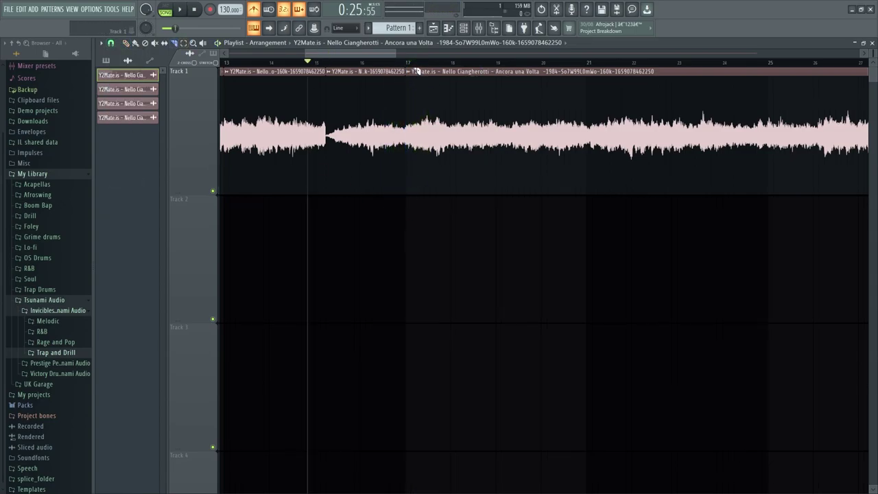
right_click(416, 71)
scroll(473, 62, down, 2)
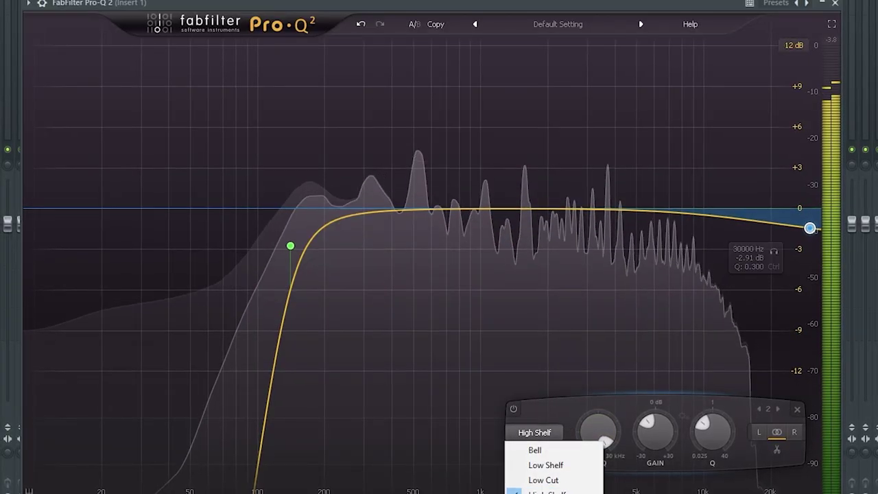
Change the EQ's upper band from a shelf to a High Cut with a 48 dB/oct slope.
click(545, 493)
click(539, 449)
click(558, 413)
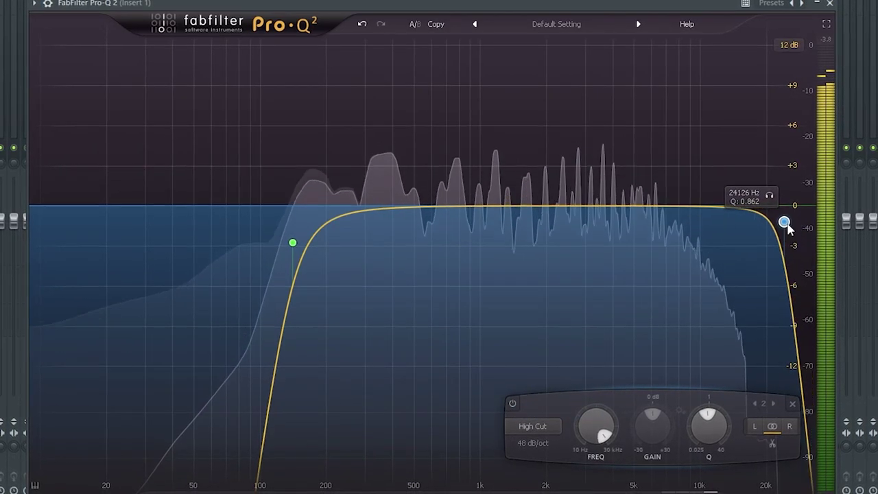
Shape the EQ with small dips near 3.5 kHz and 330 Hz, a boost near 1 kHz, and a higher low-cut frequency.
drag(594, 204, 603, 232)
drag(479, 212, 496, 165)
drag(369, 208, 372, 226)
drag(297, 238, 319, 219)
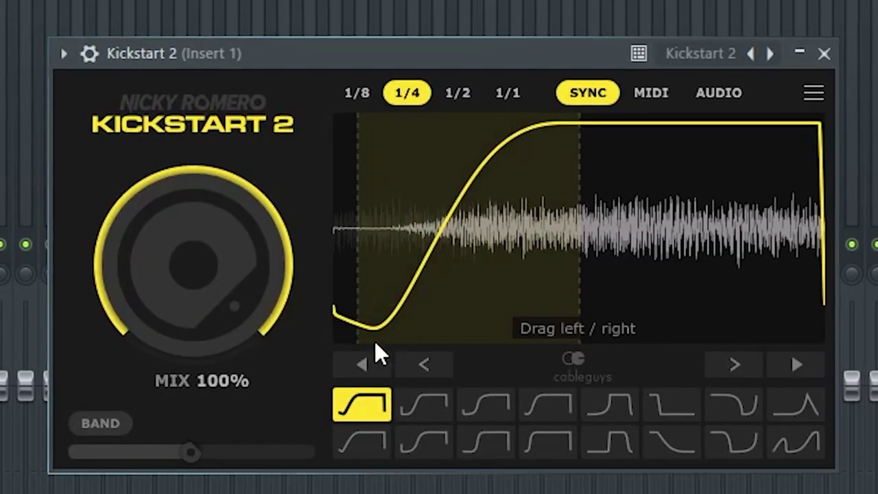
Set the Kickstart 2 sidechain to 1/2 with the steep-rise flat-top curve, a mix of about 64%, and a higher band crossover.
click(455, 96)
click(529, 449)
drag(212, 275, 213, 334)
drag(200, 450, 279, 452)
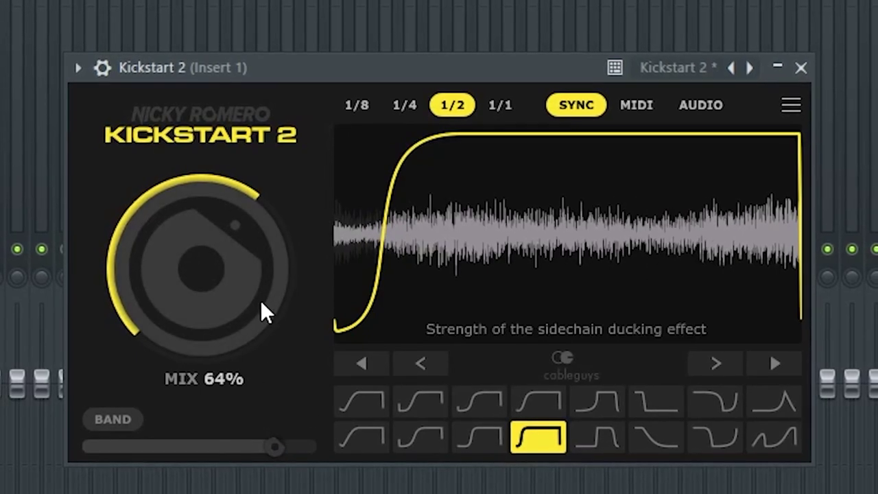
Fine-tune the Kickstart 2 ducking mix and band crossover, lowering the crossover briefly and raising it again.
drag(263, 314, 264, 296)
drag(274, 453, 181, 455)
drag(222, 333, 222, 360)
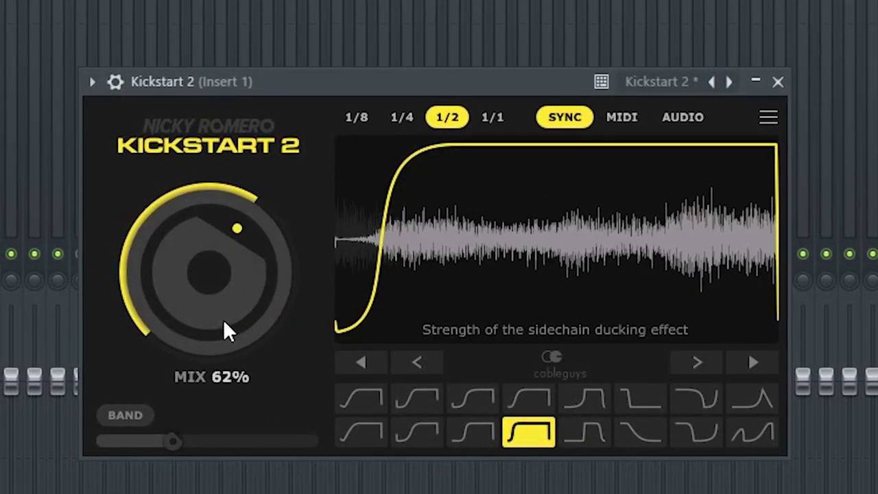
drag(172, 443, 284, 441)
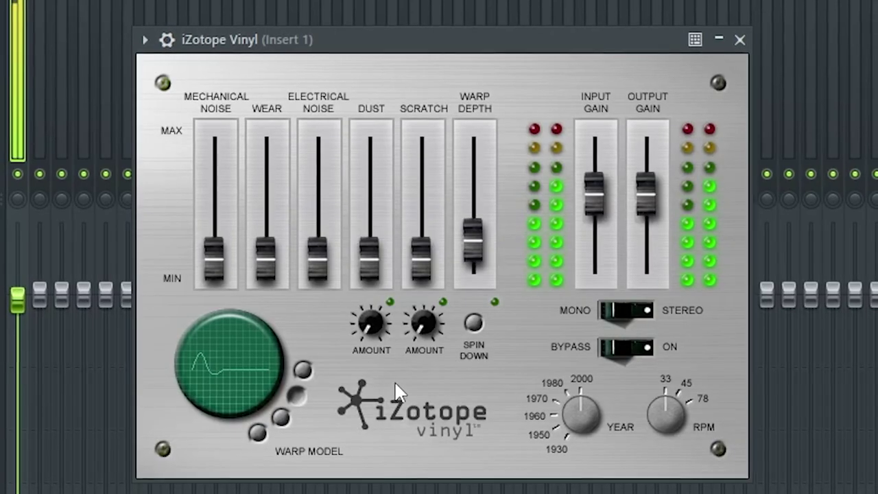
Raise the vinyl's scratch, mechanical noise, wear, and electrical noise slightly, and set the year to 1980.
drag(427, 248, 425, 228)
mouse_move(232, 259)
mouse_down()
mouse_move(226, 237)
mouse_move(320, 244)
mouse_up()
drag(574, 396, 565, 408)
Lower the vinyl effect's input gain, raise its output gain, set the speed to 78 RPM, and adjust the warp depth slightly.
drag(578, 205, 578, 214)
drag(632, 199, 631, 188)
drag(638, 401, 660, 367)
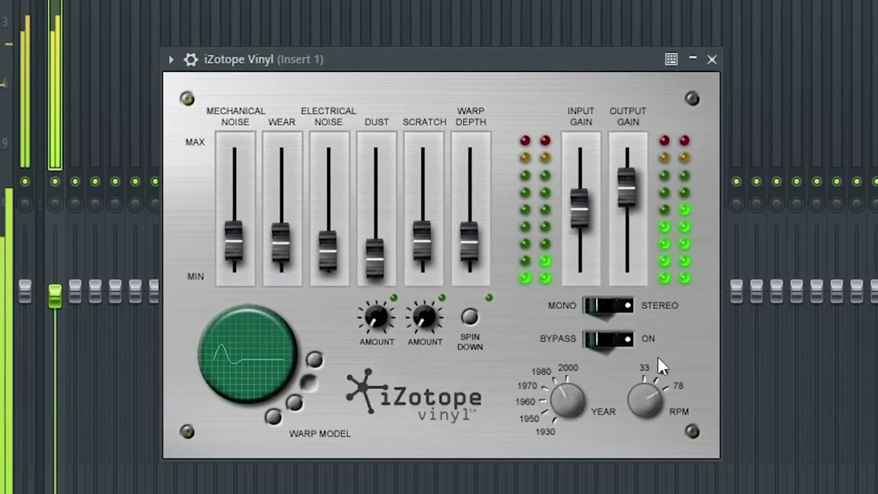
drag(465, 250, 467, 239)
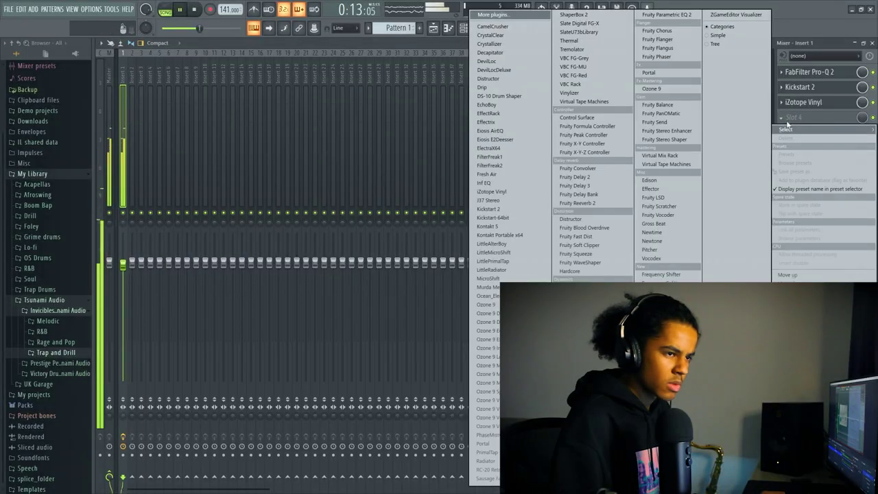
Load Effectrix in the fourth effect slot and program Reverse at step 16 and at the end of the 32-step sequence.
click(506, 122)
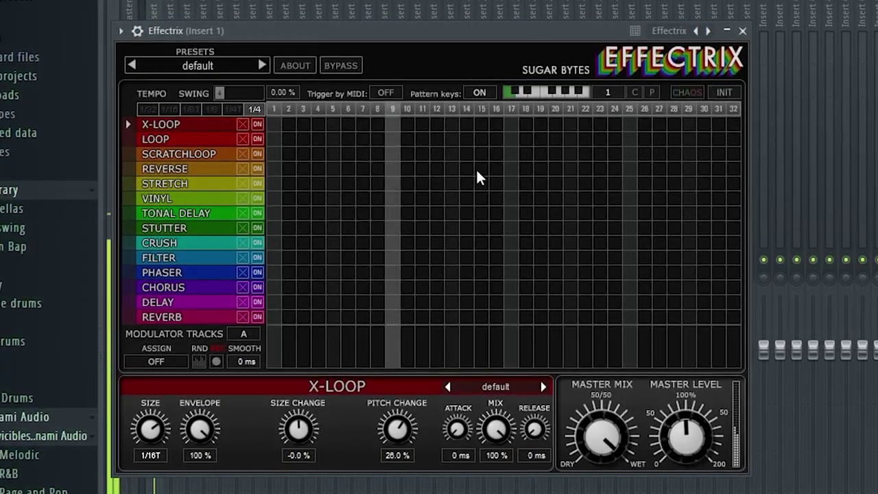
click(496, 170)
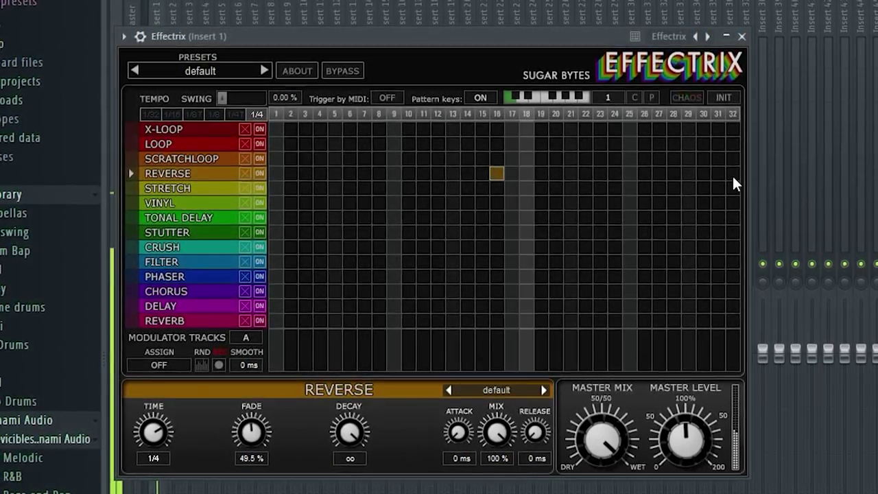
drag(717, 175, 729, 177)
click(494, 172)
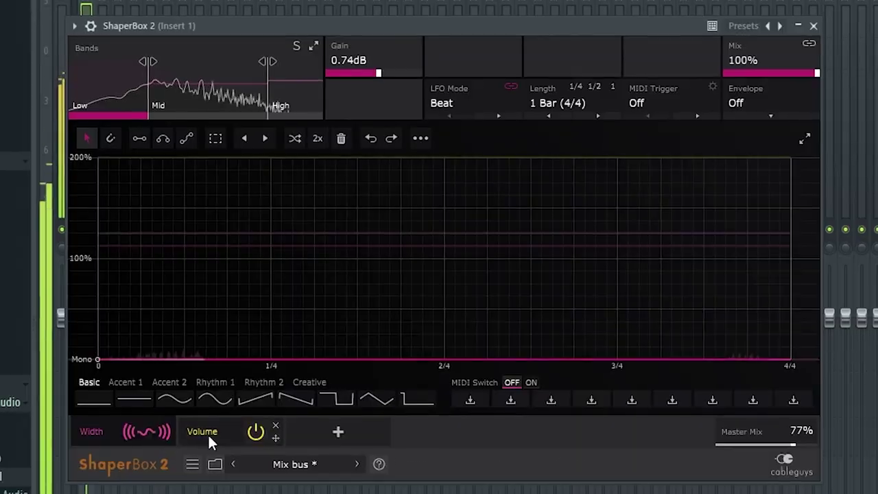
Show ShaperBox 2's Volume shaper and compare the sound at 0% master mix before raising the mix again.
click(212, 431)
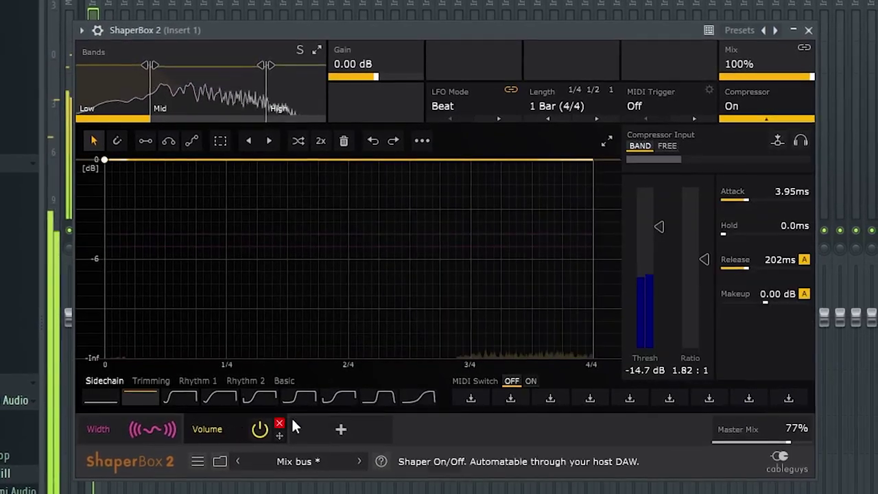
drag(778, 433, 779, 493)
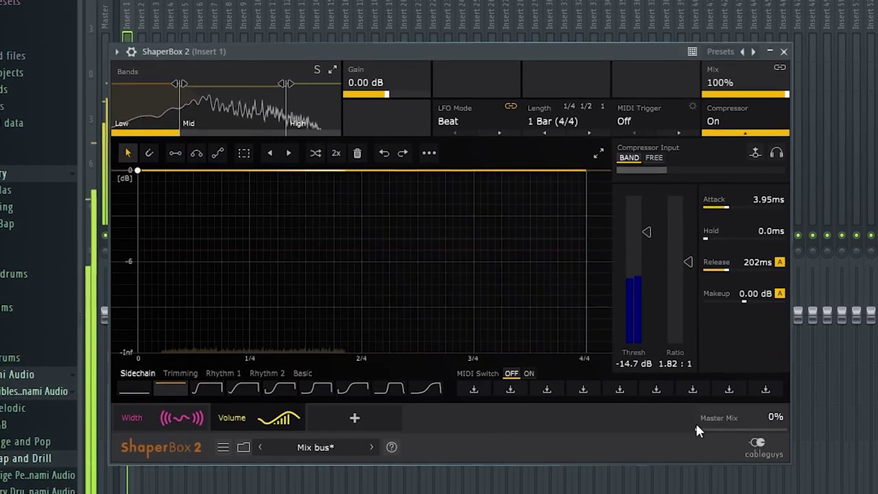
drag(697, 428, 697, 362)
drag(771, 421, 771, 430)
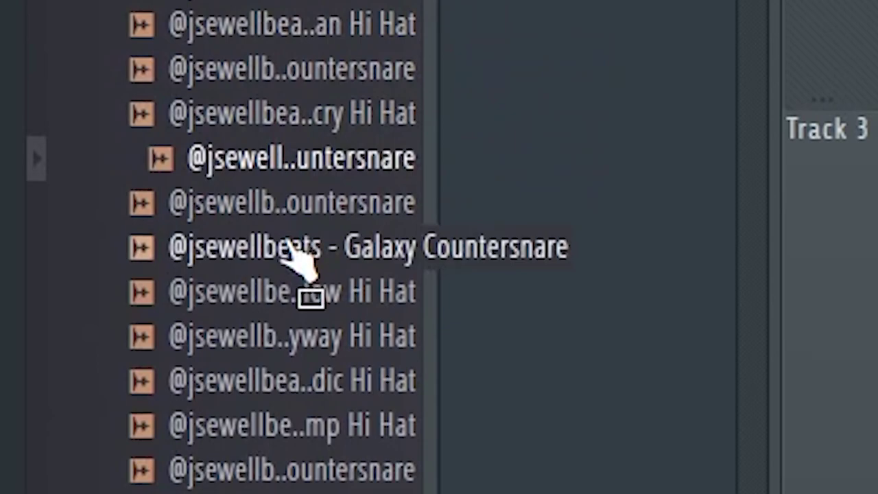
Add the Galaxy Countersnare sample to the project and duplicate its C5 note pattern out to eight bars.
drag(282, 246, 449, 278)
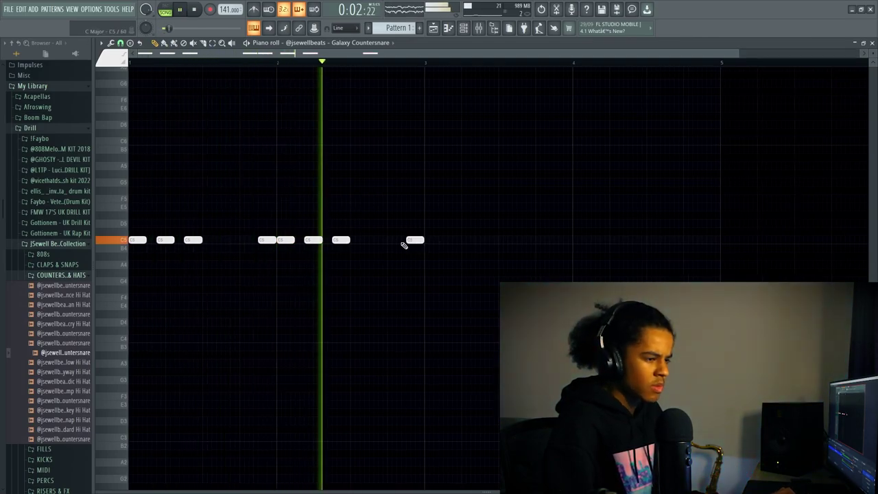
key(ctrl+b)
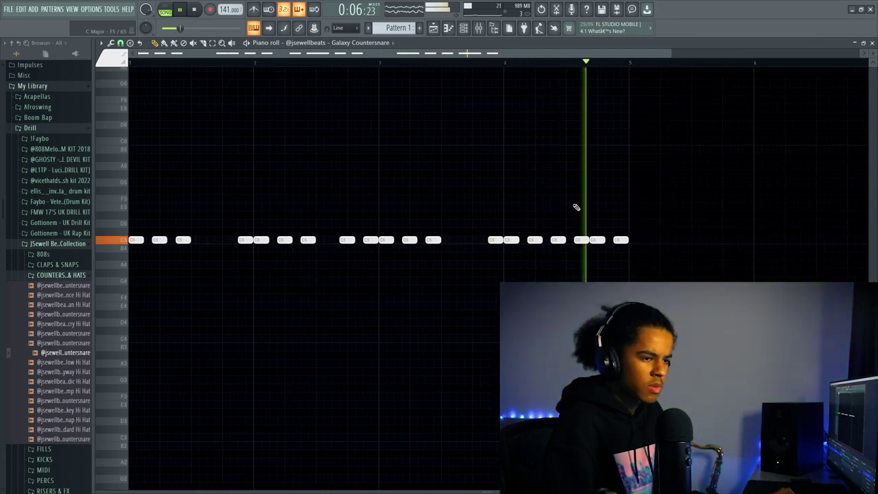
key(ctrl+b)
scroll(471, 64, down, 3)
key(space)
scroll(582, 142, down, 1)
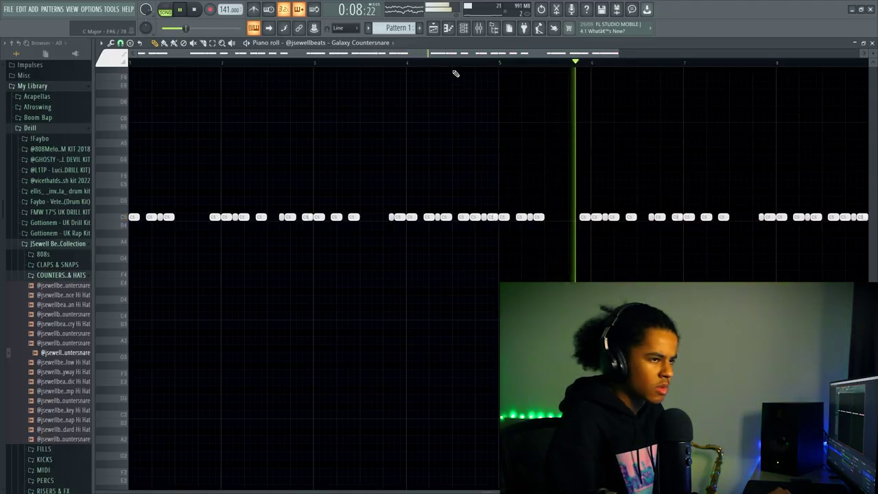
scroll(456, 73, down, 2)
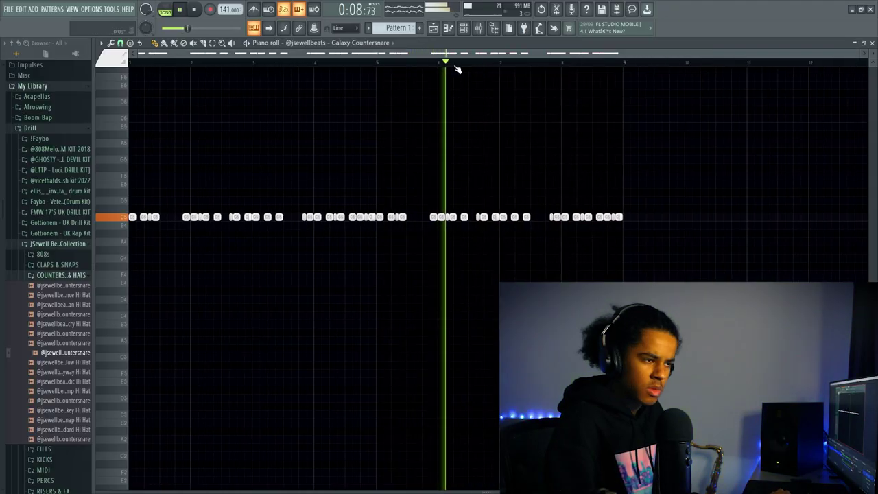
Add short pitched Galaxy Countersnare rolls above and below the main C5 line and extend the pattern to 16 bars.
click(464, 29)
right_click(315, 304)
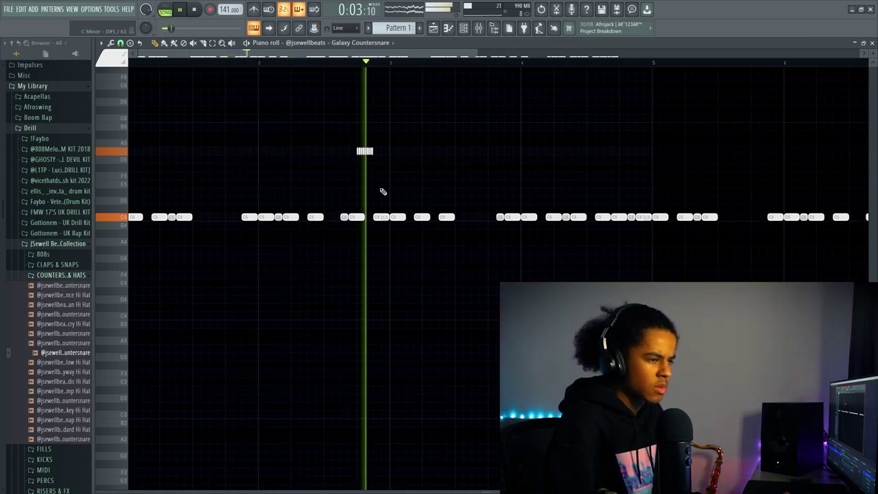
scroll(404, 66, down, 2)
drag(367, 107, 396, 152)
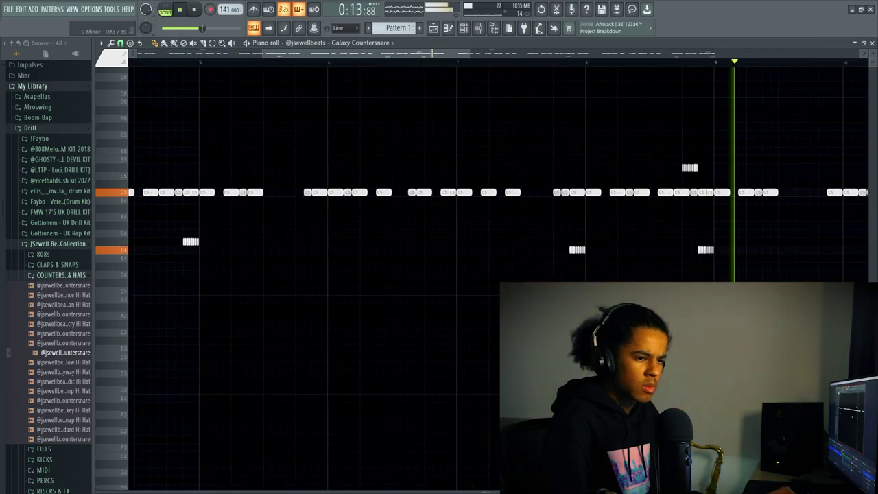
Lower the velocity of the short Galaxy Countersnare note shortly before bar 12.
scroll(553, 65, down, 3)
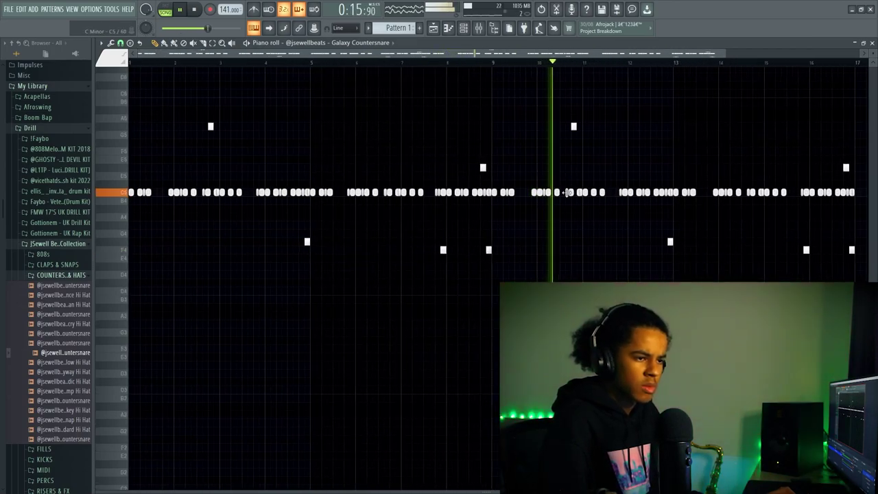
scroll(647, 64, up, 4)
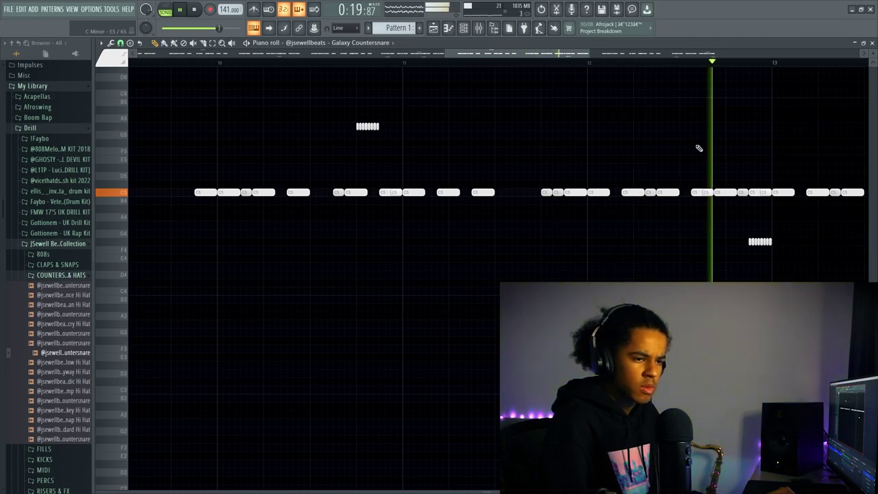
right_click(549, 491)
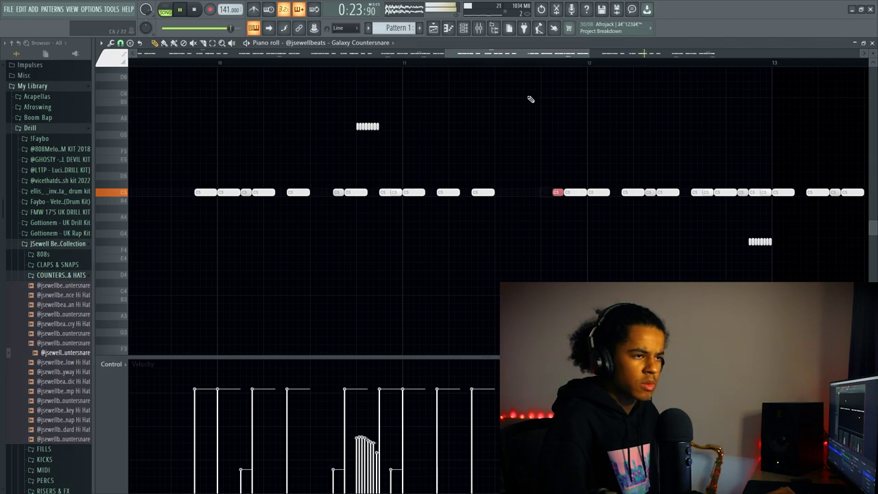
scroll(529, 121, down, 4)
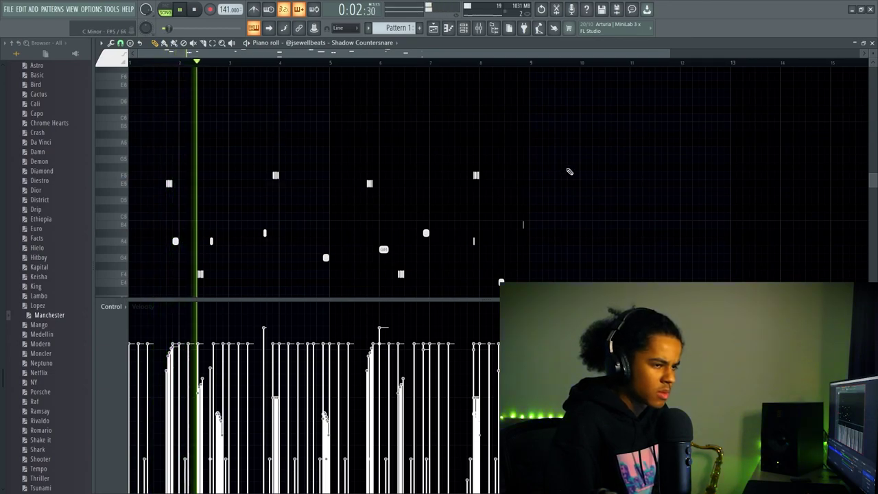
Raise the low F4 and E4 Shadow Countersnare notes to G4 and select the notes around A4.
drag(541, 276, 136, 289)
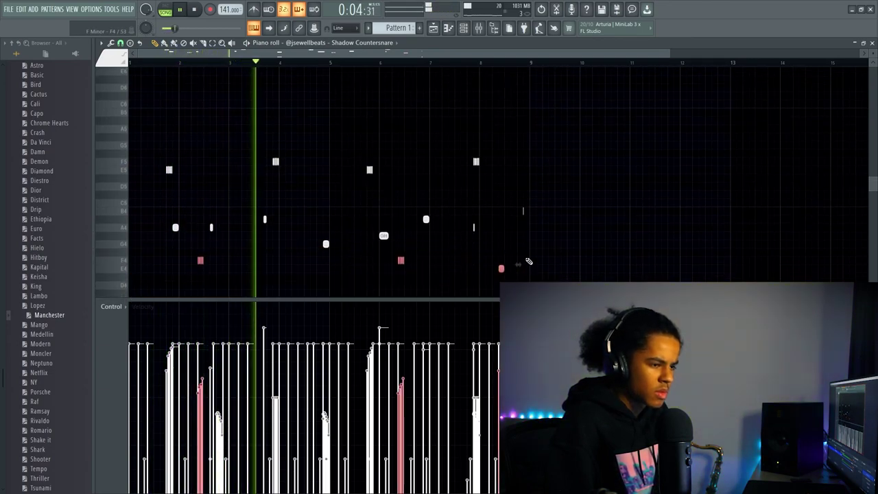
drag(378, 275, 147, 271)
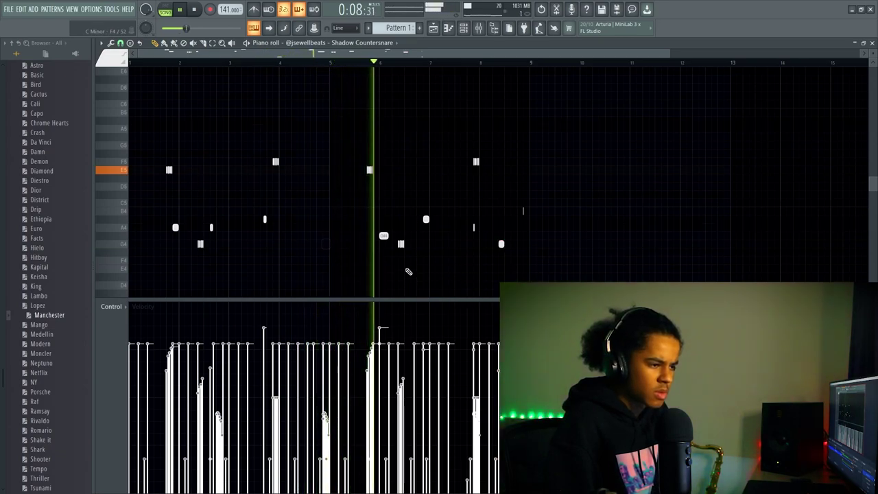
scroll(410, 271, down, 2)
scroll(413, 264, up, 1)
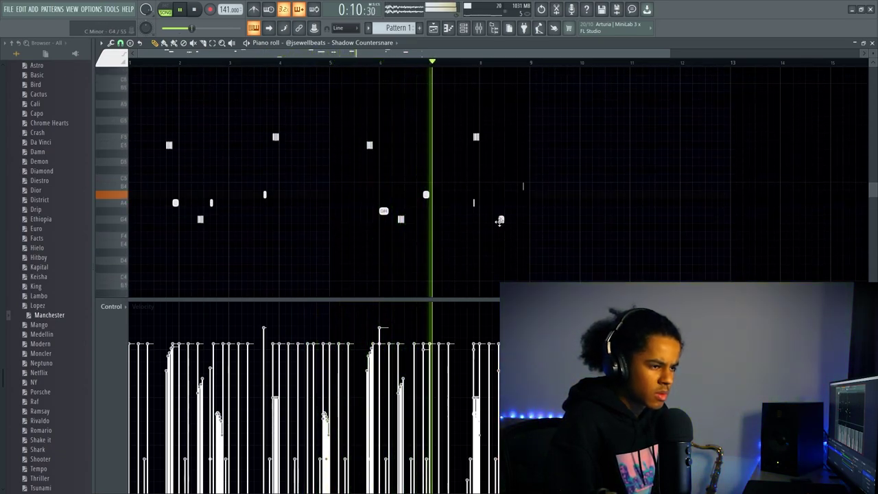
drag(569, 186, 137, 209)
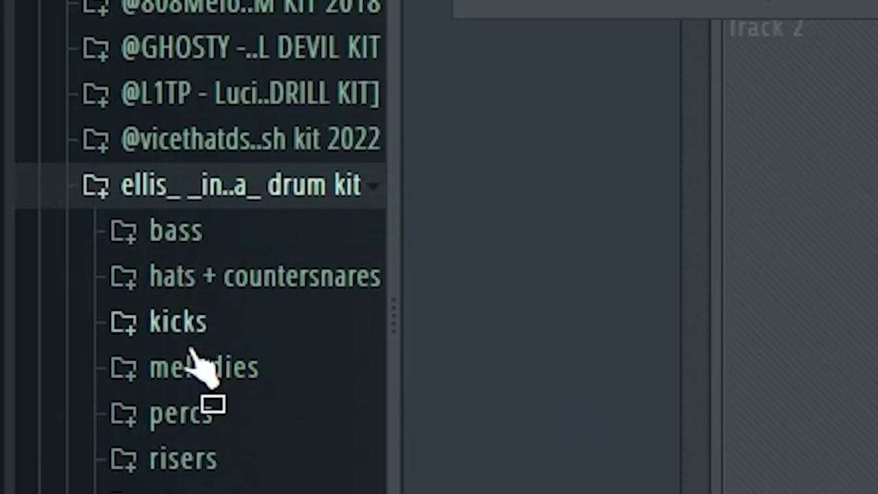
Add the ellis_ ritual snare sample to the project and program its hits across the first eight bars.
click(220, 381)
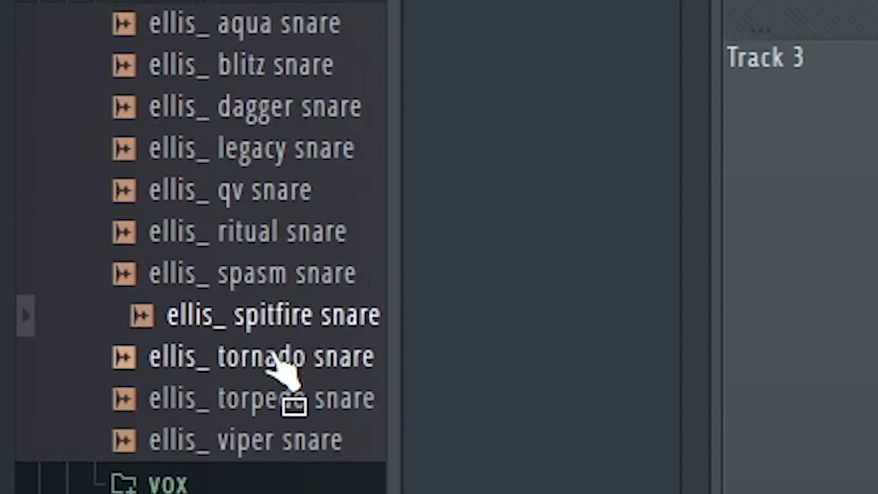
drag(261, 231, 288, 259)
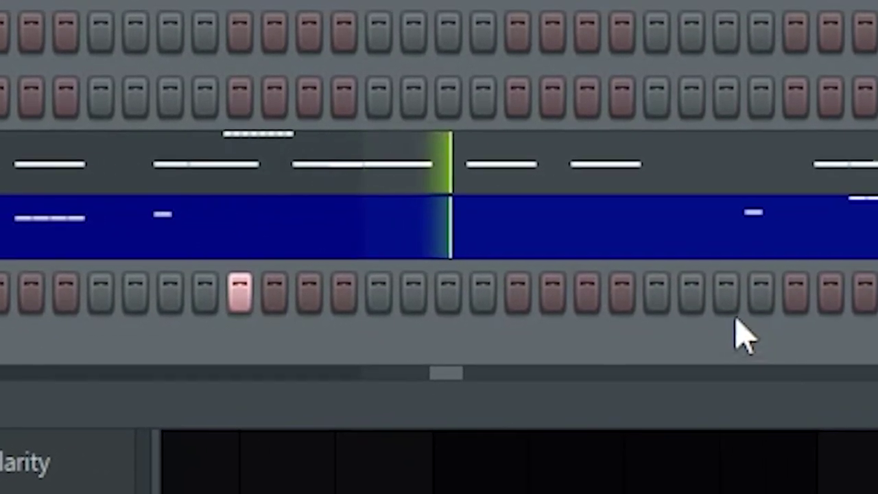
click(657, 295)
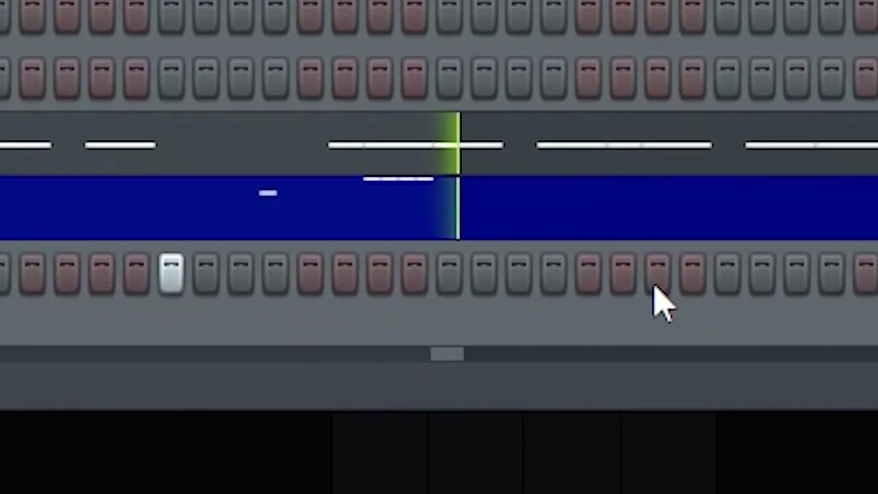
click(655, 280)
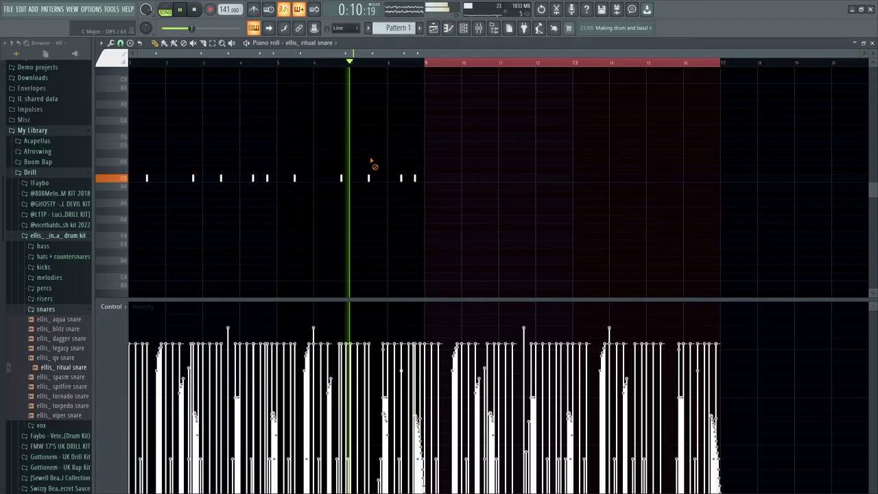
Duplicate the eight-bar ritual snare pattern so it fills 16 bars.
click(120, 42)
click(142, 121)
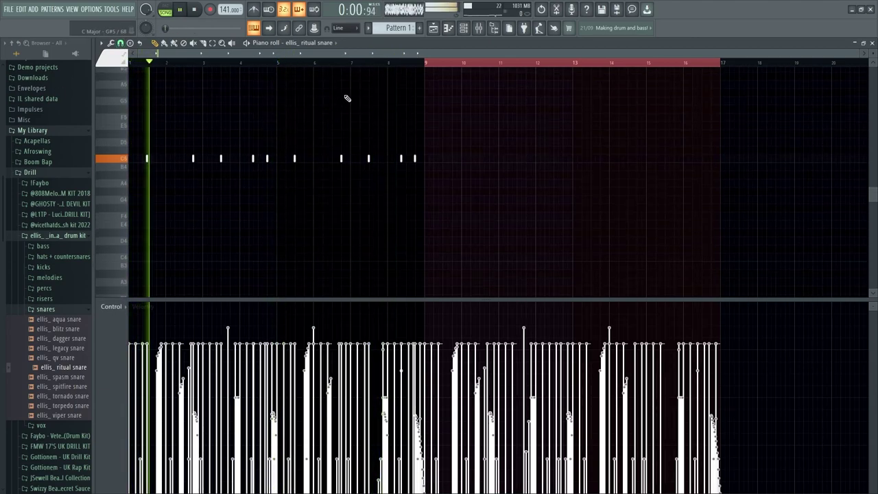
key(ctrl+a)
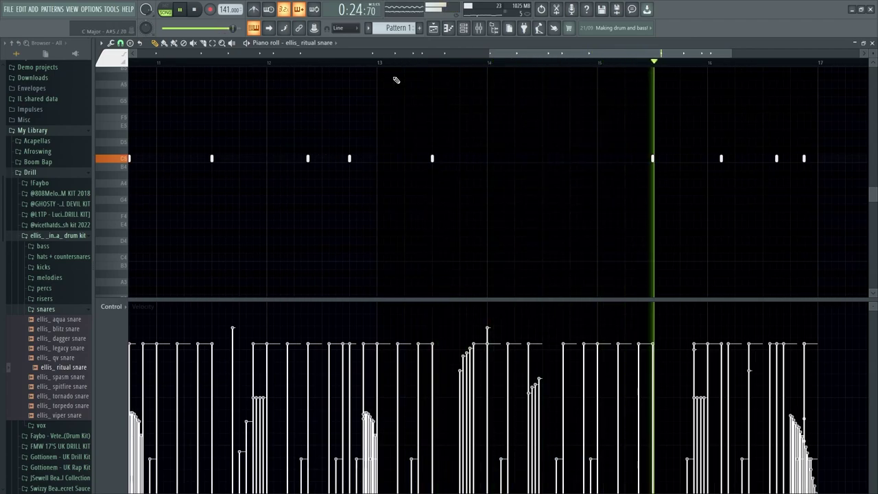
scroll(573, 67, down, 3)
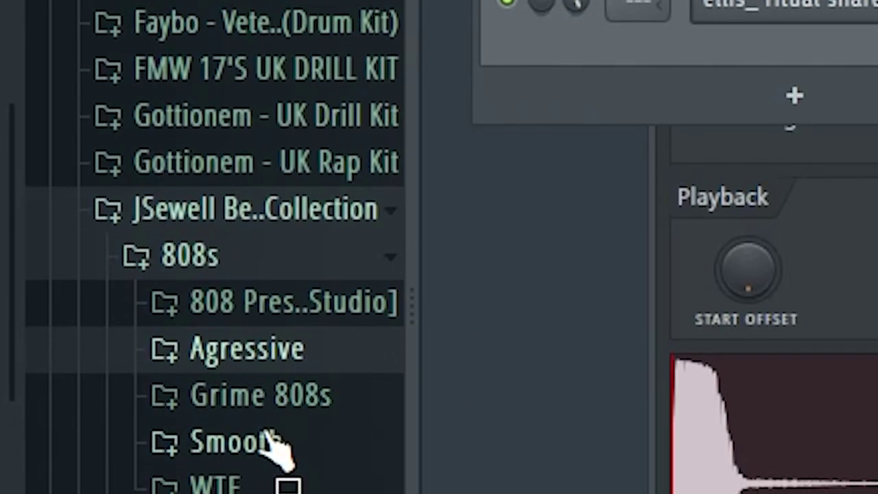
click(271, 443)
drag(276, 324, 433, 240)
click(432, 240)
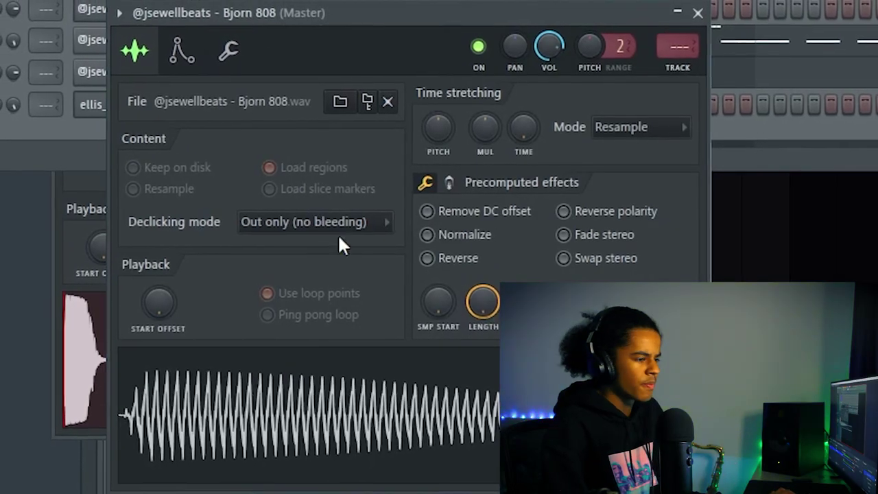
Turn the Bjorn 808's volume envelope decay, sustain and release down to minimum, set its root note to C2, and open its miscellaneous settings.
click(181, 49)
drag(264, 258, 264, 322)
drag(300, 258, 299, 323)
drag(333, 258, 334, 323)
drag(376, 464, 293, 464)
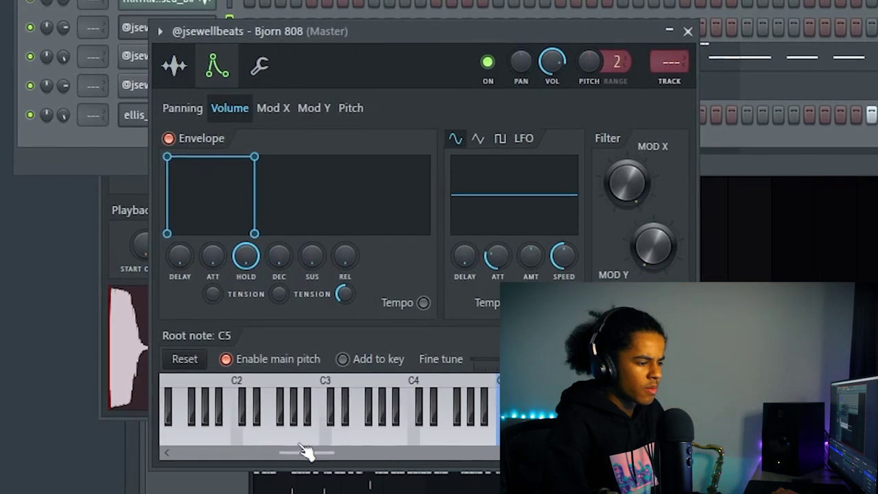
right_click(237, 431)
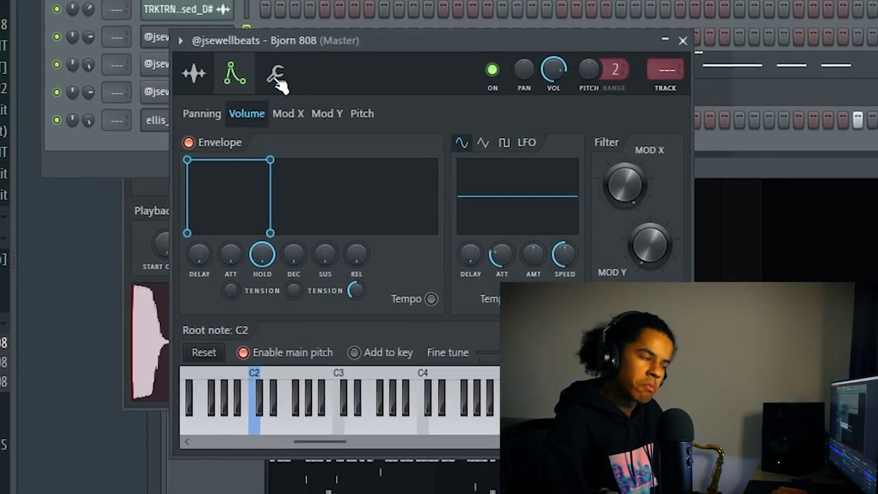
click(277, 75)
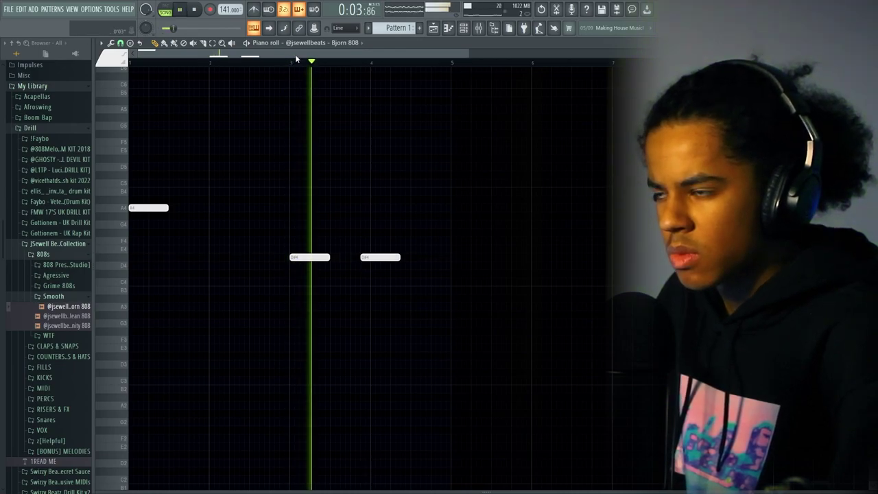
Move the second D#4 808 note to the middle of bar 4 and add an E4 note at bar 5.
drag(295, 55, 309, 56)
right_click(366, 258)
click(383, 259)
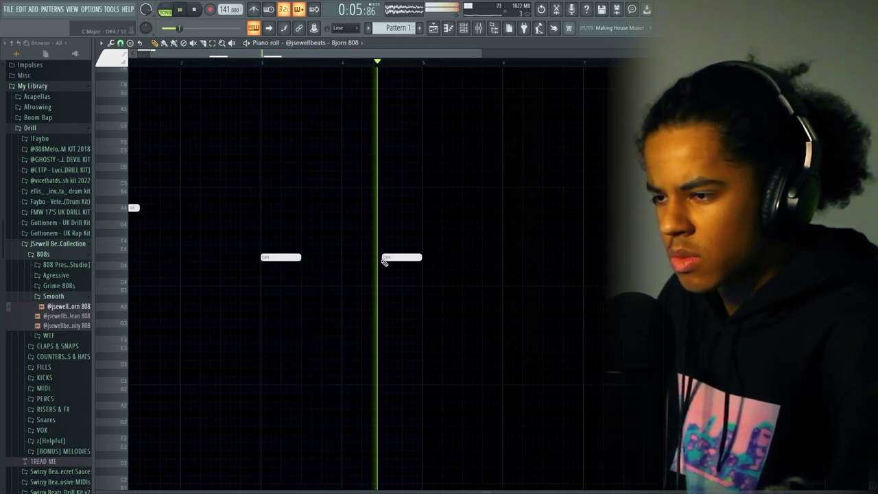
click(425, 65)
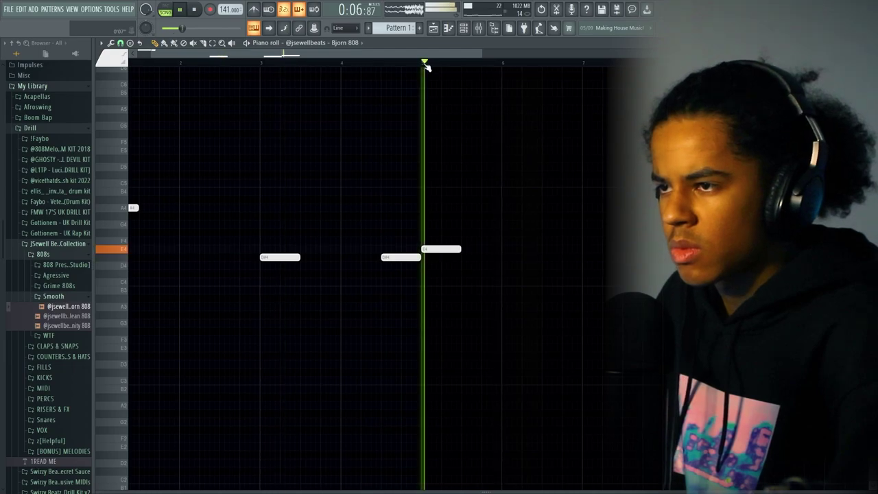
scroll(426, 66, down, 3)
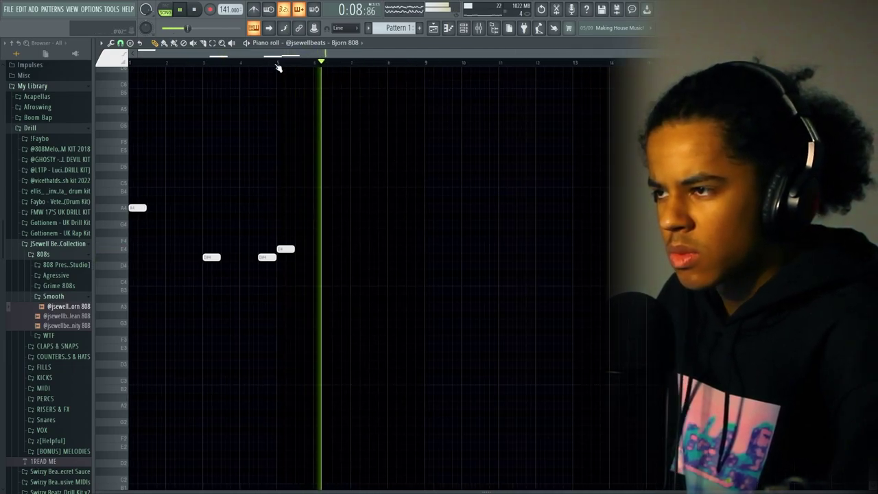
scroll(282, 67, up, 3)
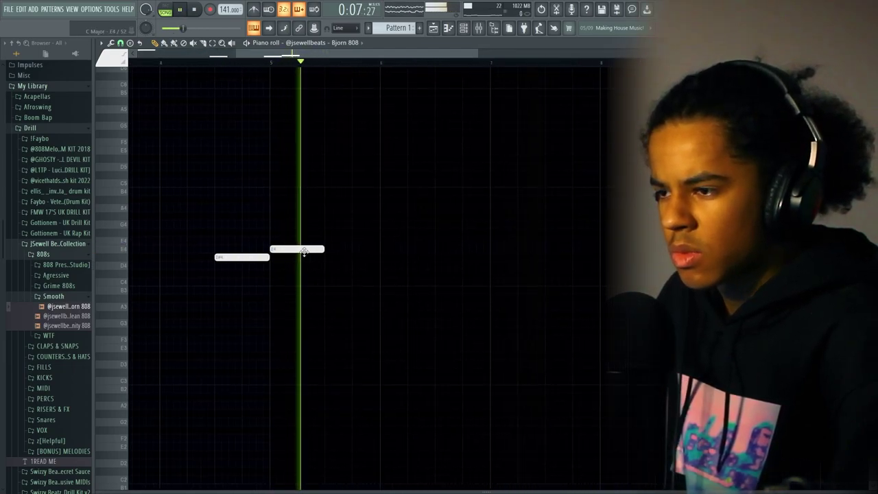
Add a D4 808 note halfway through bar 6 and a C4 note at bar 7.
click(437, 258)
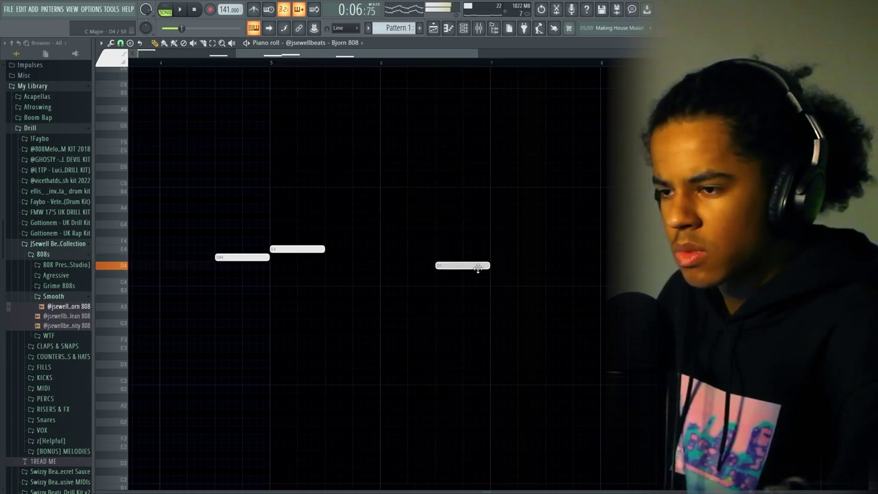
key(space)
click(413, 72)
right_click(415, 74)
click(409, 63)
drag(408, 56, 432, 67)
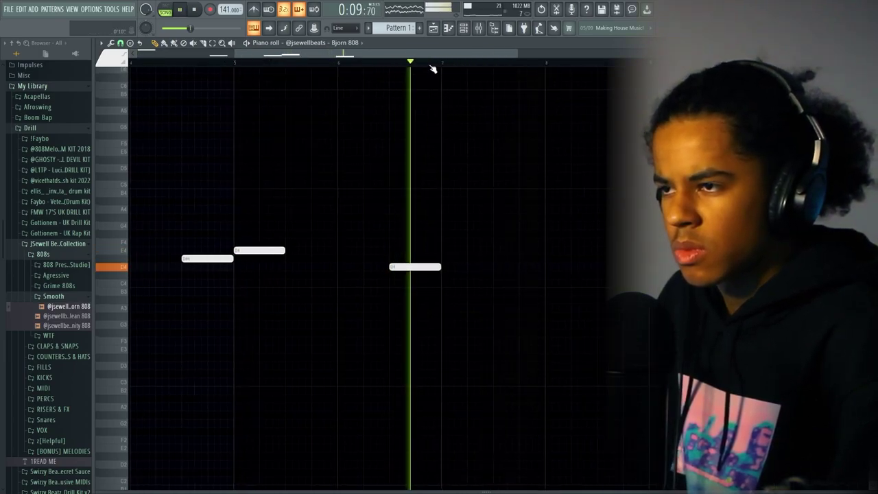
scroll(431, 67, down, 2)
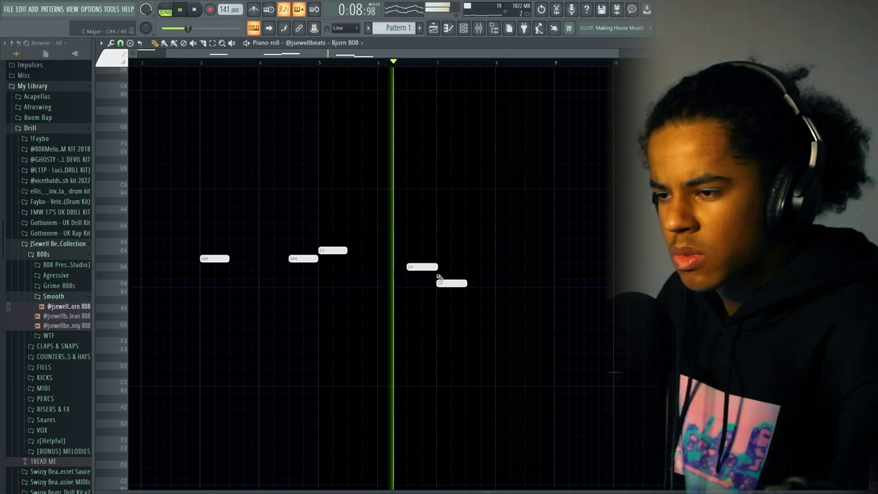
Continue the 808 line with A3 at bar 9, B3 at bar 11 and E4 at bar 13.
scroll(447, 66, down, 1)
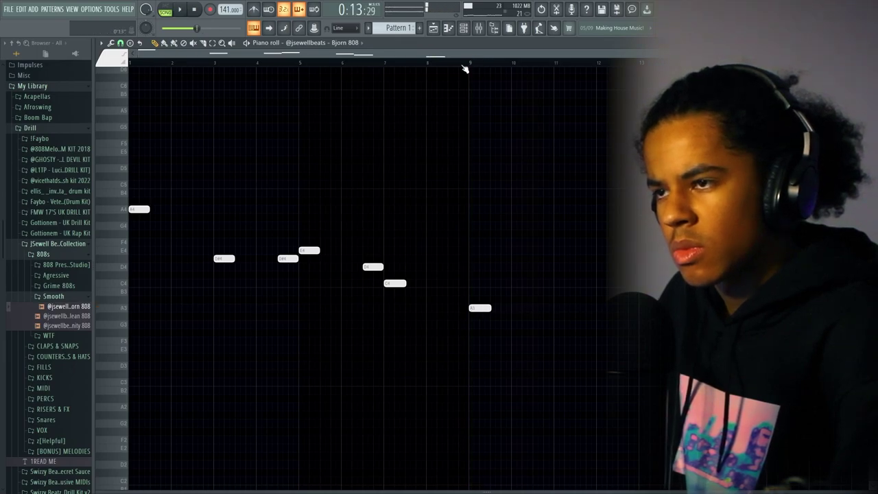
scroll(585, 67, up, 2)
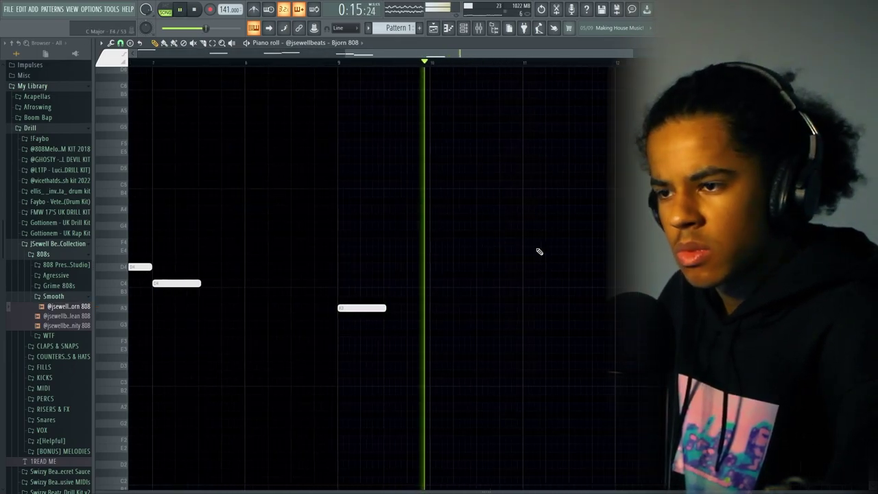
click(529, 284)
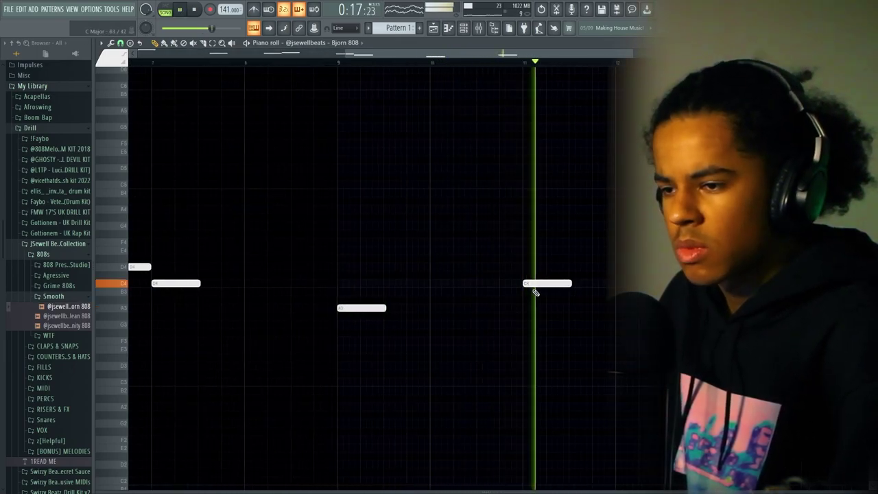
scroll(519, 64, down, 3)
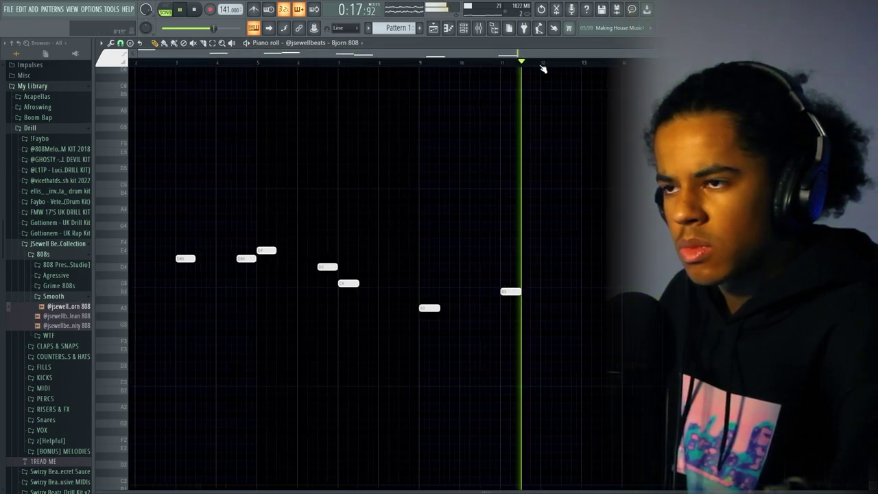
scroll(609, 69, up, 1)
scroll(610, 71, up, 1)
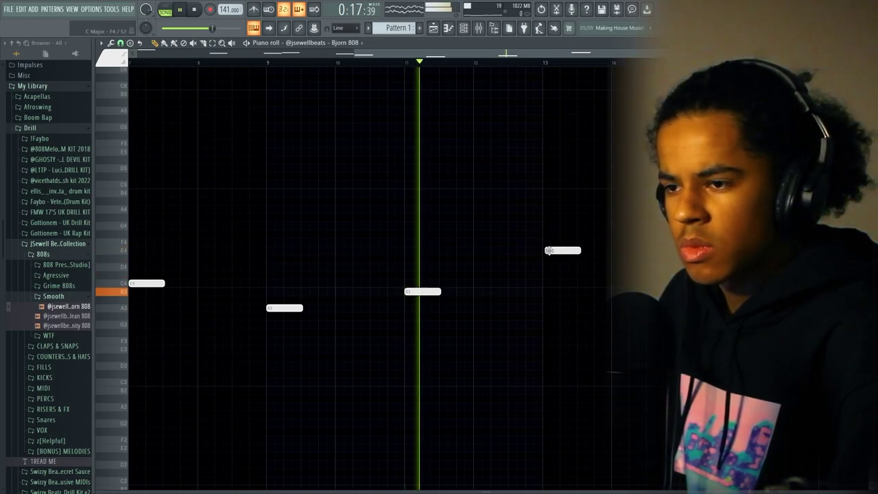
scroll(549, 71, down, 2)
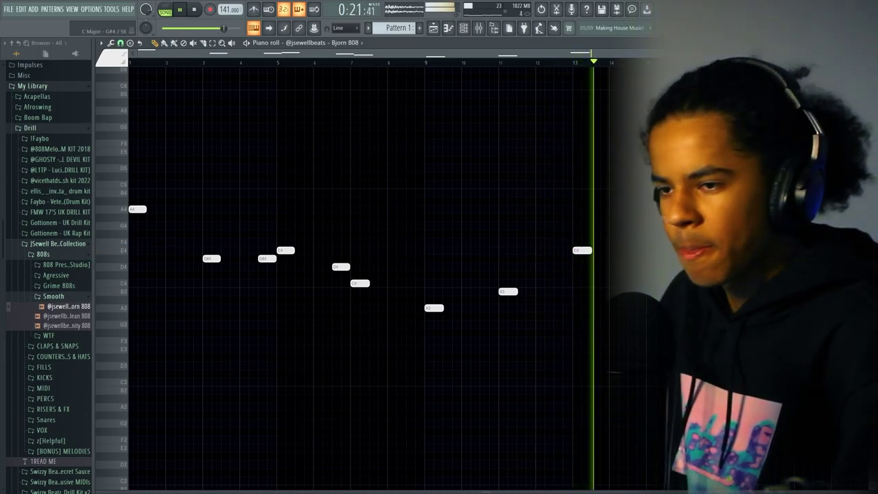
scroll(661, 101, up, 3)
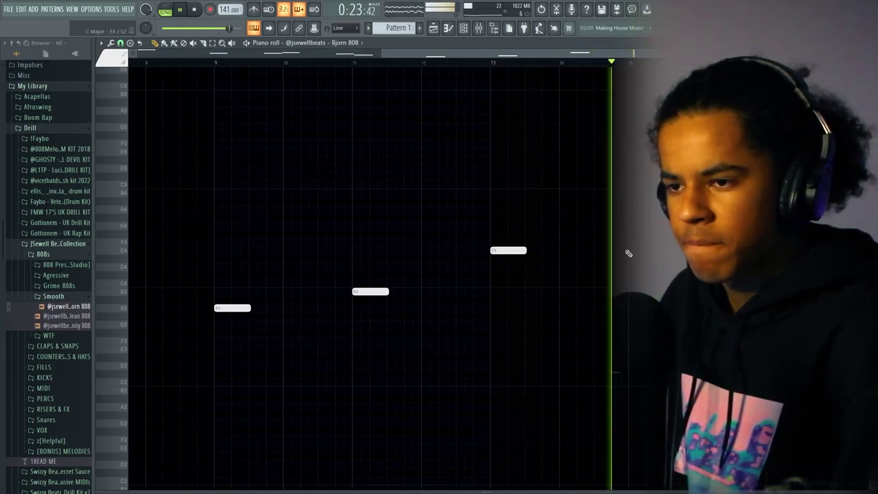
scroll(656, 69, down, 3)
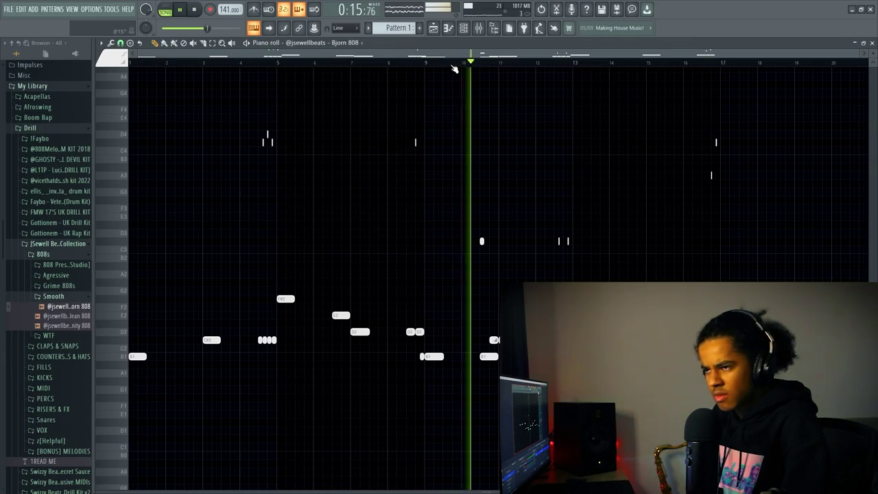
scroll(455, 70, up, 3)
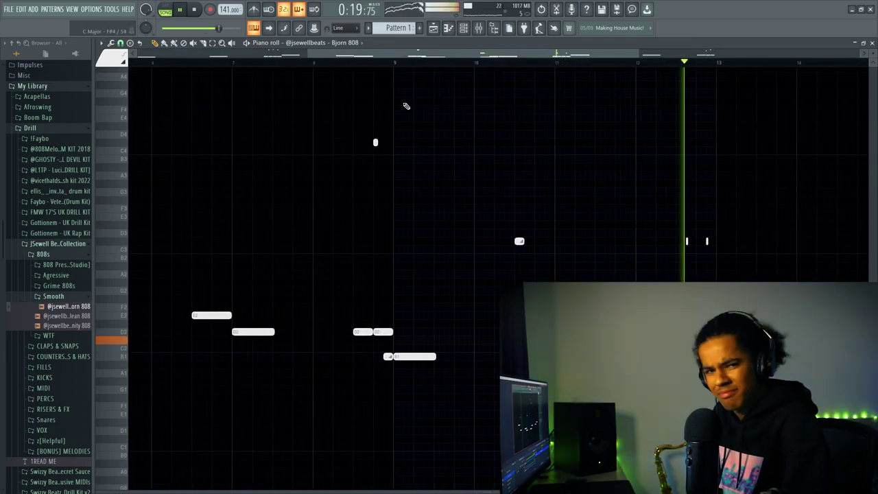
scroll(422, 89, down, 1)
scroll(439, 59, down, 3)
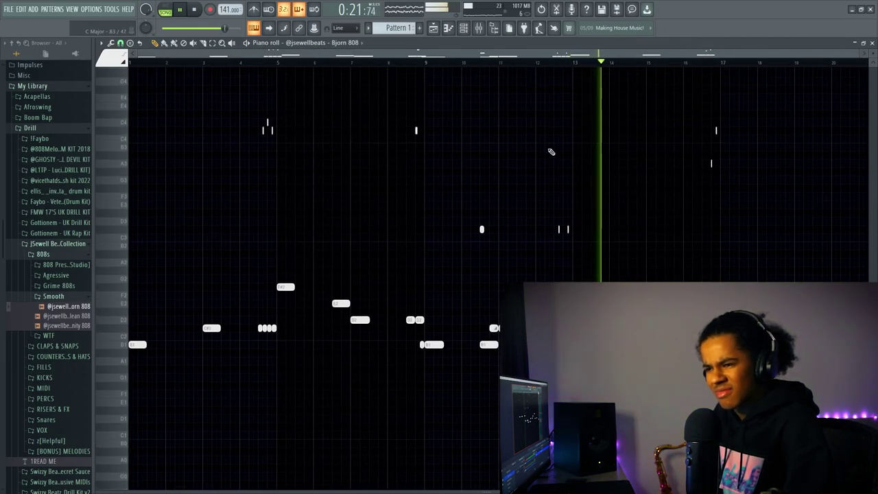
scroll(550, 152, up, 1)
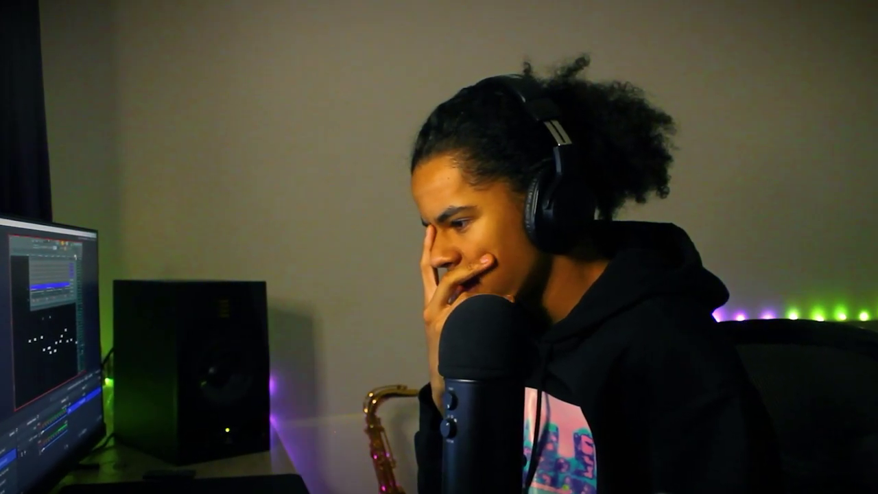
Add the KICK - Cortez sample and continue its C5 pattern with hits halfway through bar 6, at bar 7 and beyond.
drag(57, 404, 200, 172)
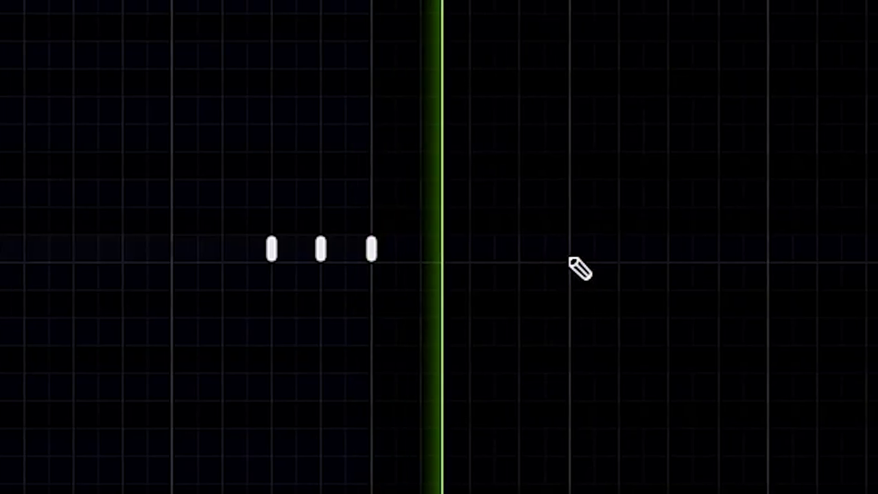
click(616, 255)
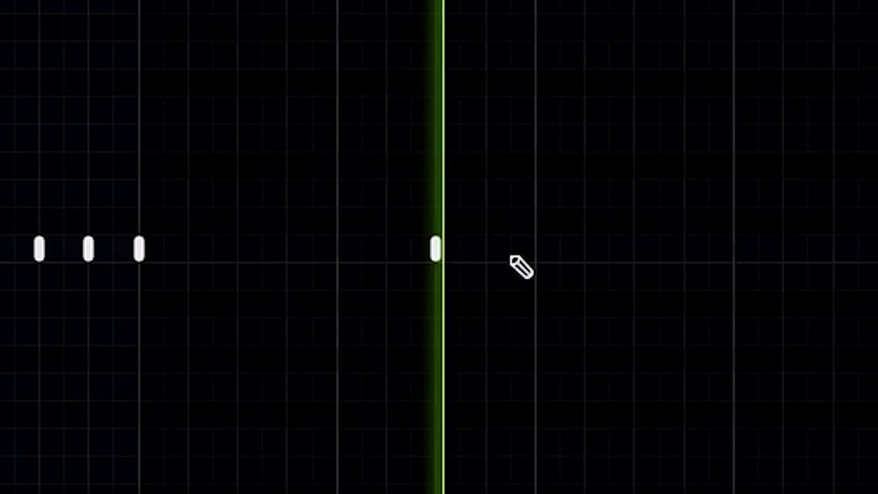
click(480, 250)
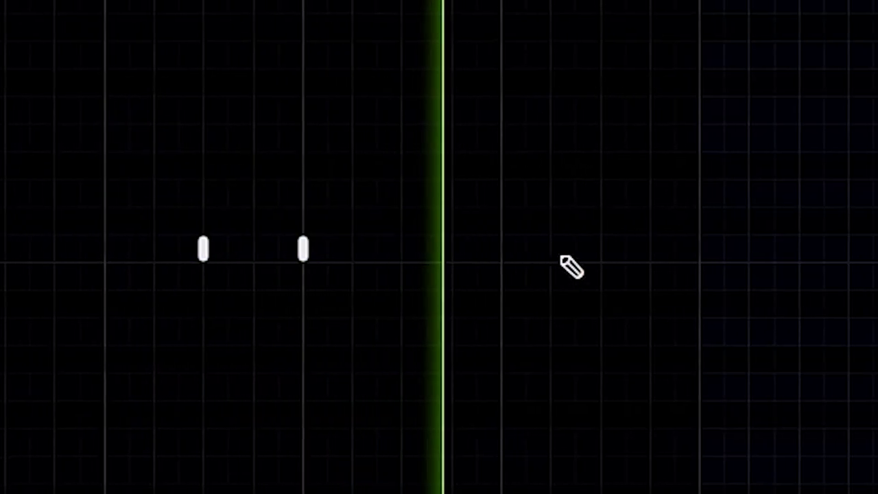
click(490, 261)
click(472, 259)
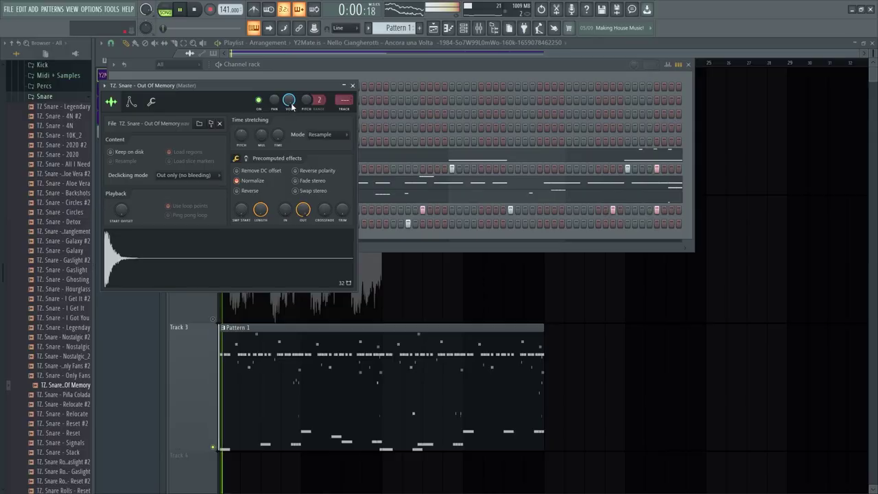
Add a C5 hit to the TZ. Snare - Out Of Memory part shortly before the middle of bar 8.
click(309, 67)
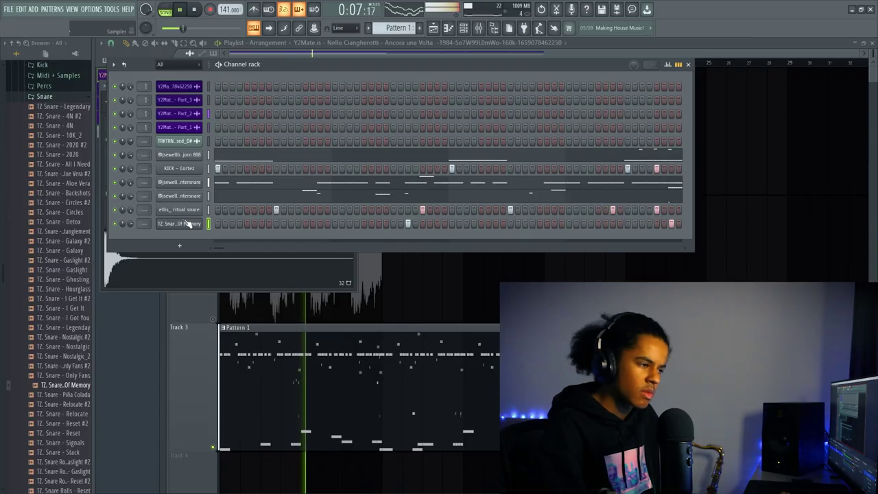
right_click(199, 220)
click(205, 223)
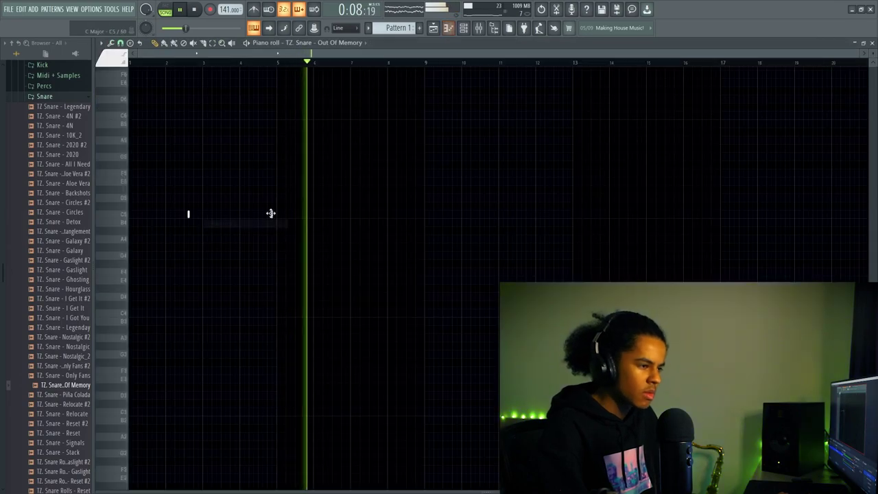
scroll(407, 63, up, 3)
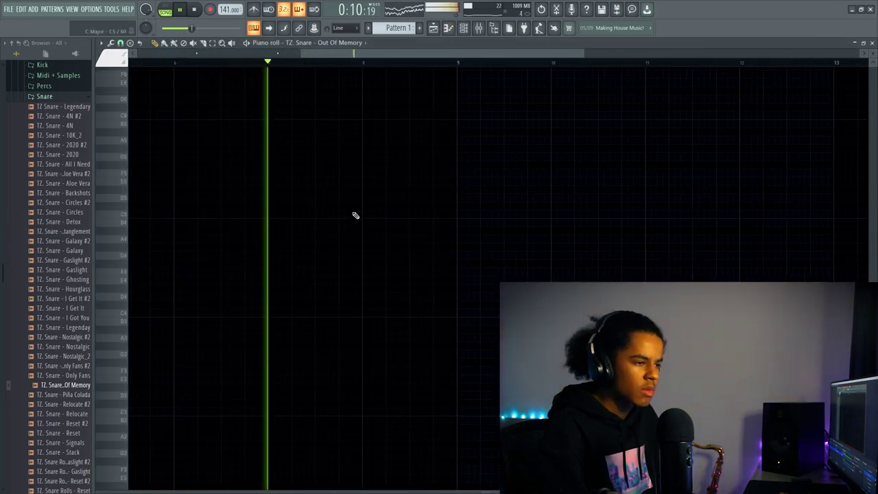
click(397, 214)
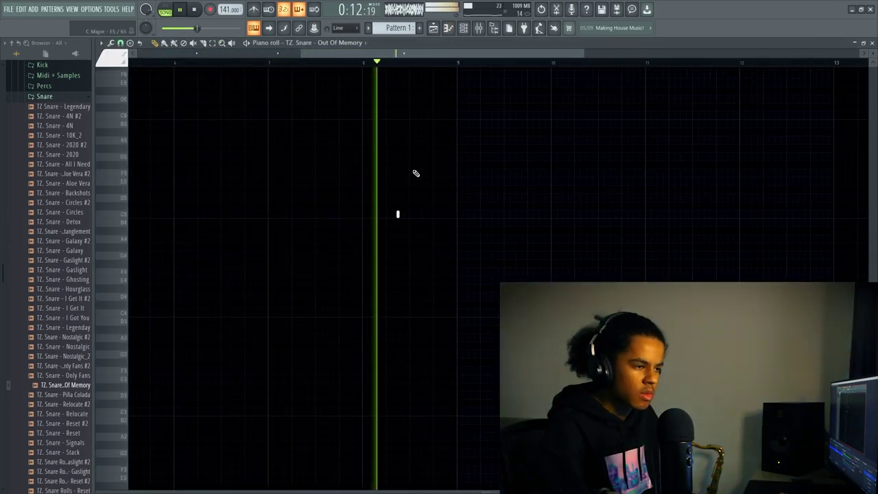
scroll(431, 60, down, 3)
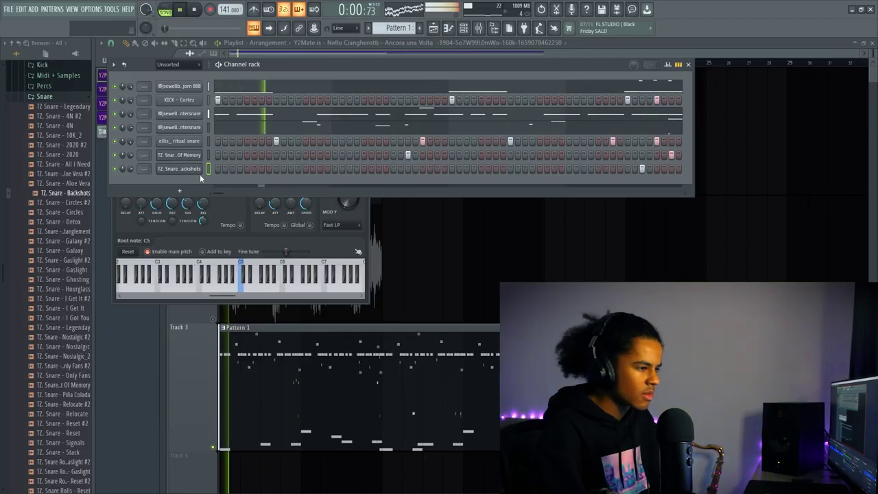
Turn on Normalize for the TZ. Snare - Backshots sample.
click(192, 169)
click(127, 114)
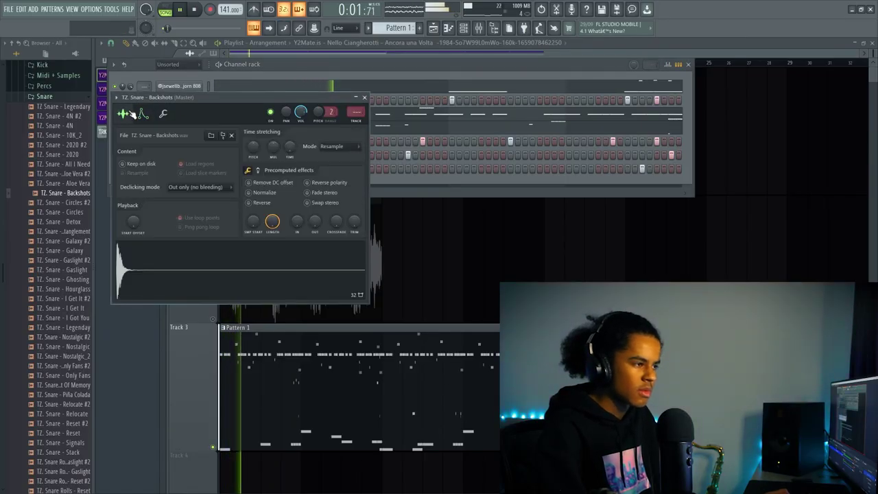
click(273, 195)
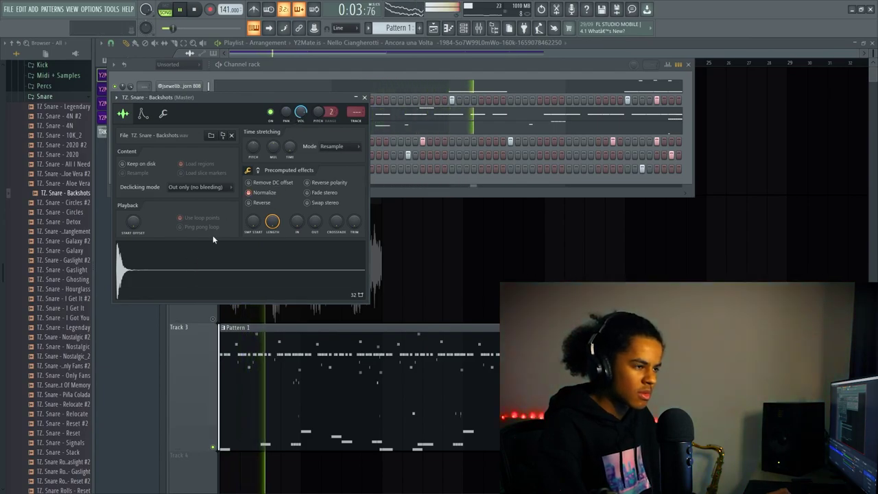
click(377, 69)
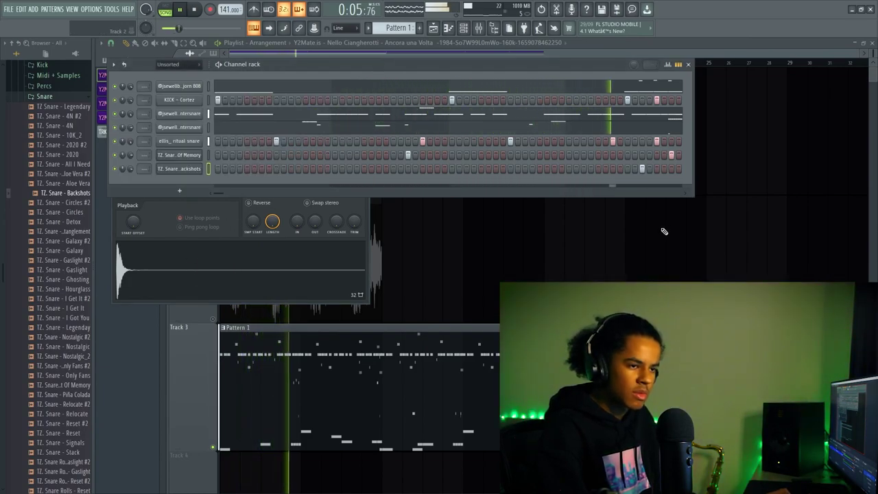
Try a C5 TZ. Snare - Backshots hit just past the middle of bar 8 and set note snapping to 1/2 step.
right_click(204, 174)
click(208, 166)
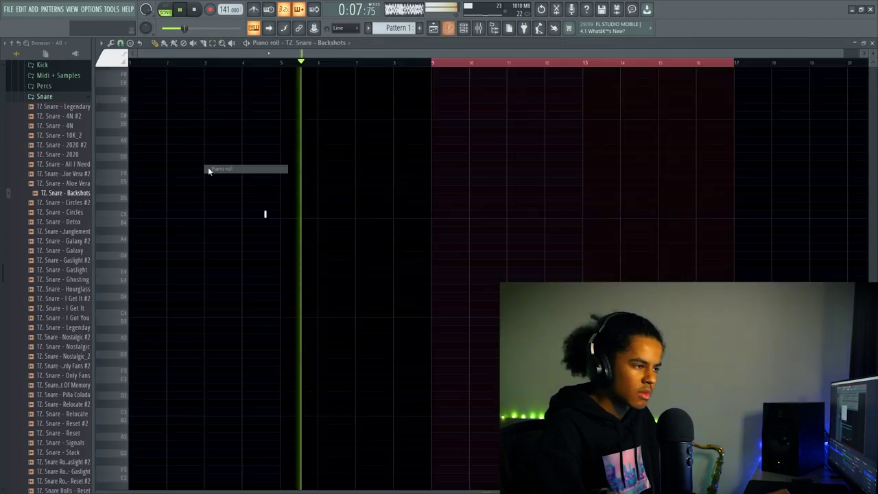
click(266, 213)
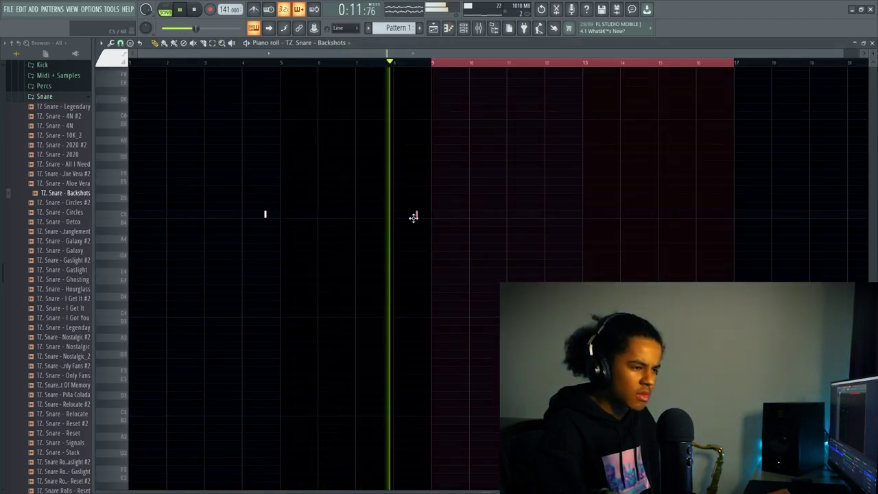
click(120, 43)
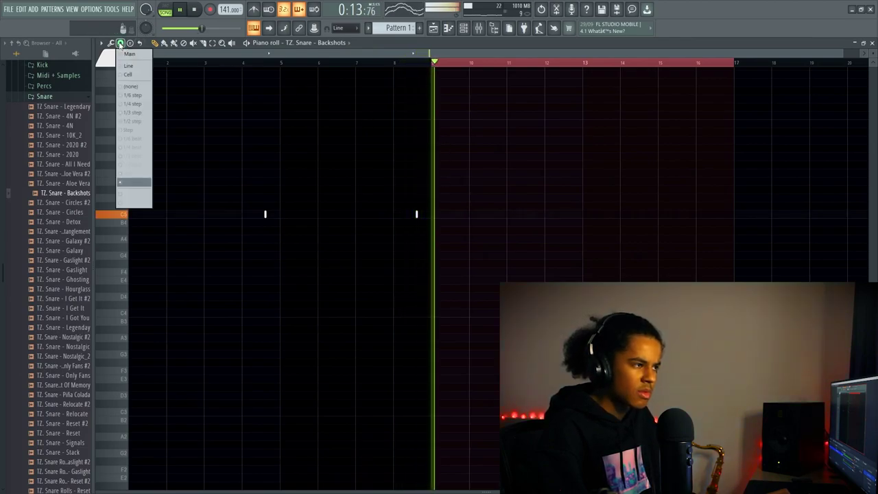
click(133, 121)
click(352, 63)
scroll(349, 64, up, 3)
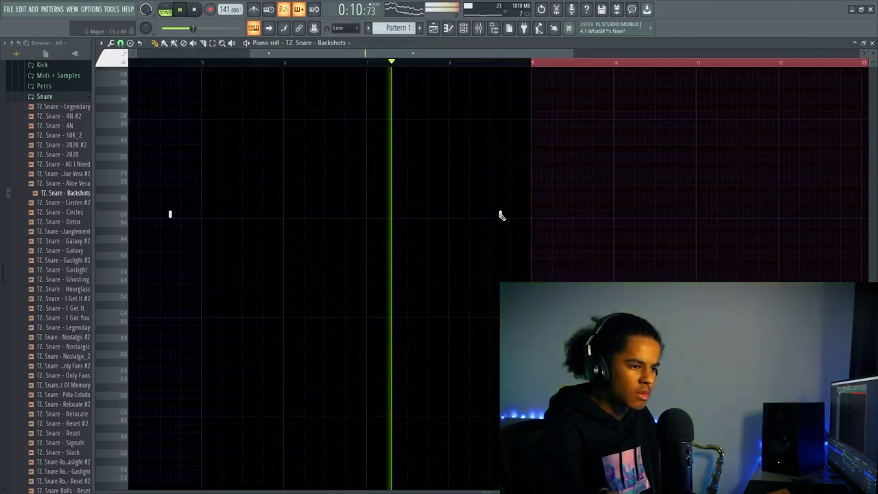
Remove the Backshots snare hit from bar 8 and replay the passage leading up to bar 9.
key(space)
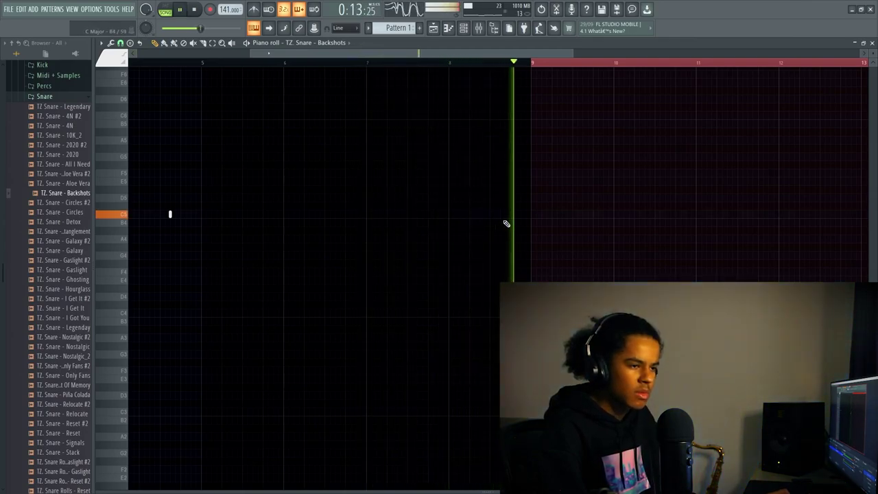
key(space)
key(space)
click(417, 63)
key(space)
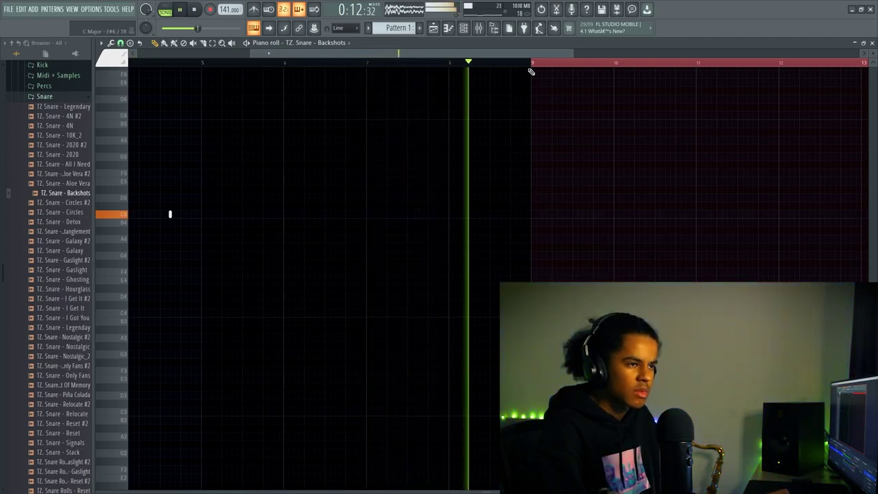
scroll(372, 83, down, 3)
click(128, 182)
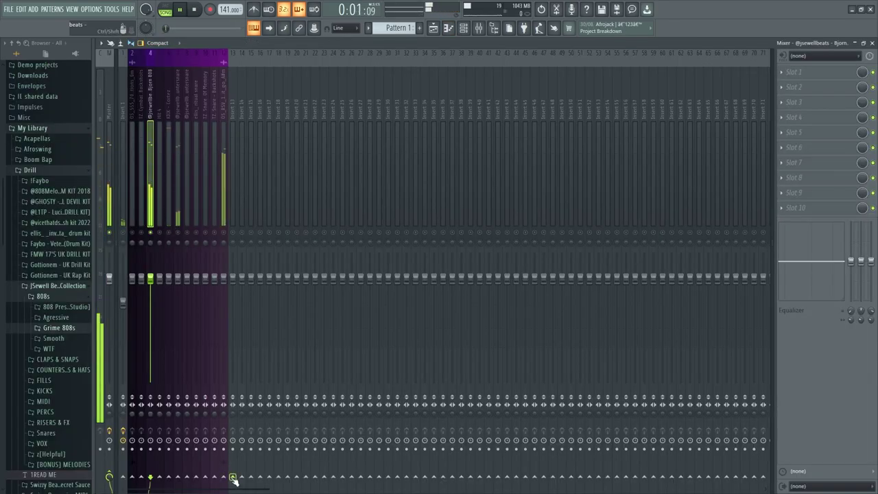
Route the Bjorn 808 mixer track to Insert 13 and load Fruity Soft Clipper in that insert's first slot.
click(233, 477)
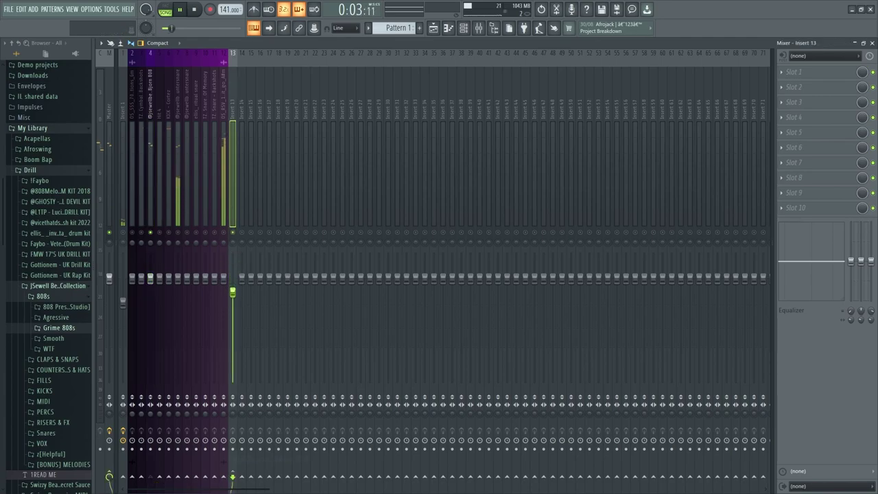
click(806, 73)
click(598, 246)
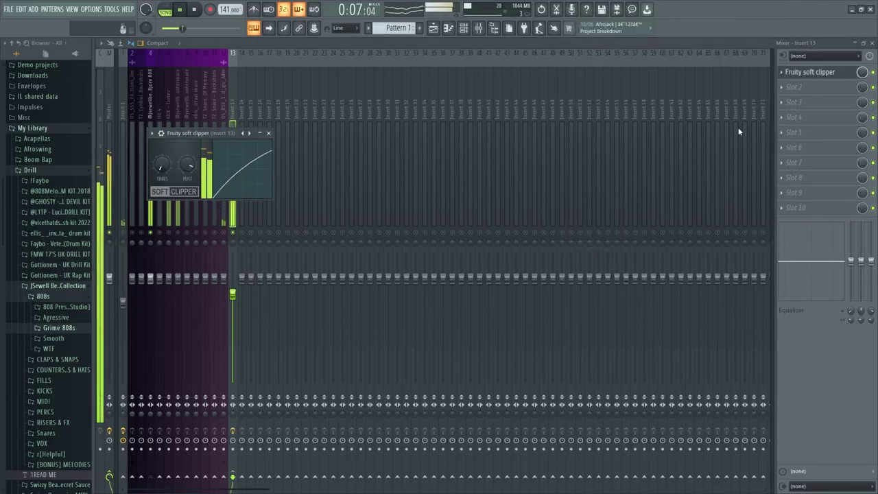
Load Fruity Parametric EQ 2 on Insert 13, boosting the sub range with band 2 and slightly cutting the bass range with band 3.
click(806, 87)
click(688, 16)
drag(223, 219, 201, 213)
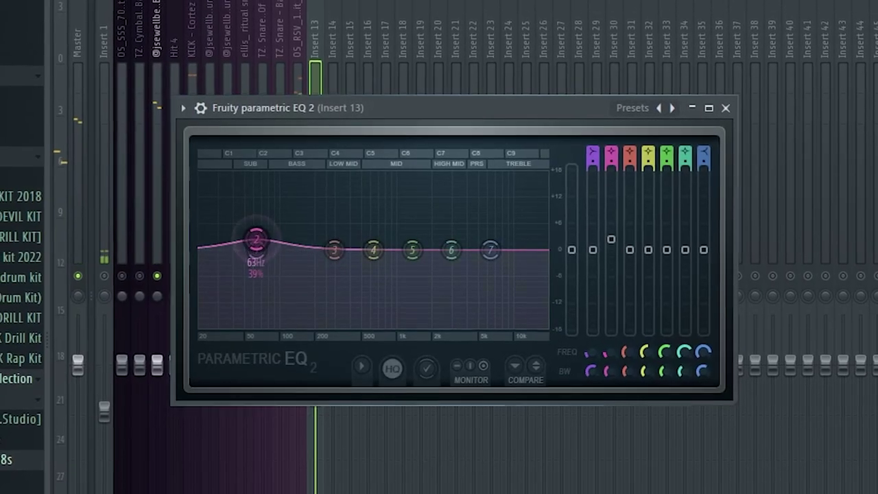
drag(257, 239, 249, 232)
drag(334, 250, 306, 259)
drag(257, 250, 262, 246)
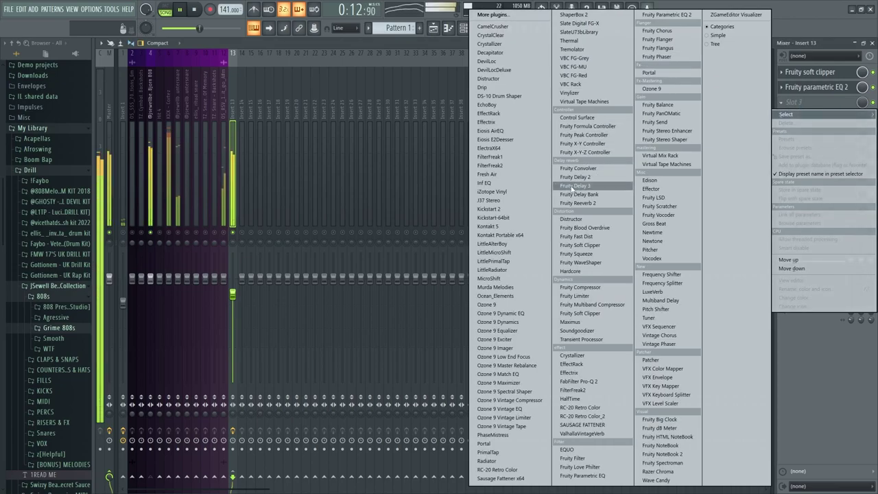
Load Fruity Fast Dist in Insert 13's third slot, reset its pre-amplification and lower its threshold.
click(573, 237)
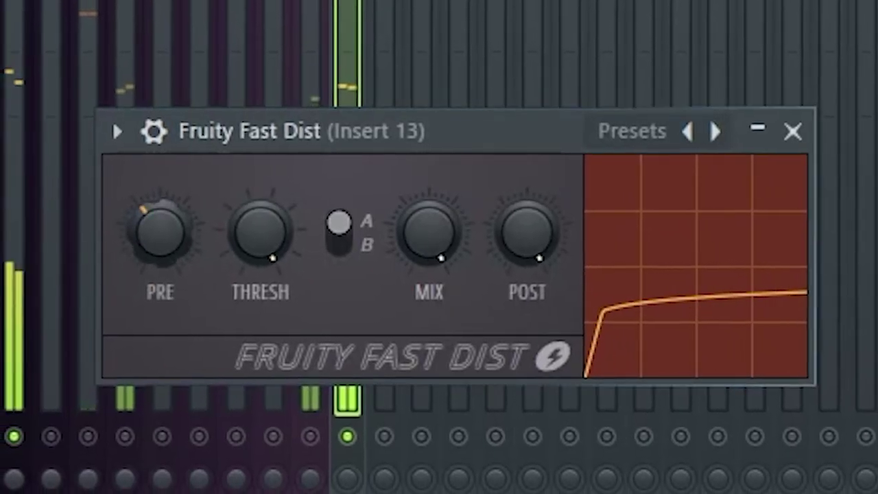
right_click(182, 230)
click(233, 252)
drag(264, 232, 264, 326)
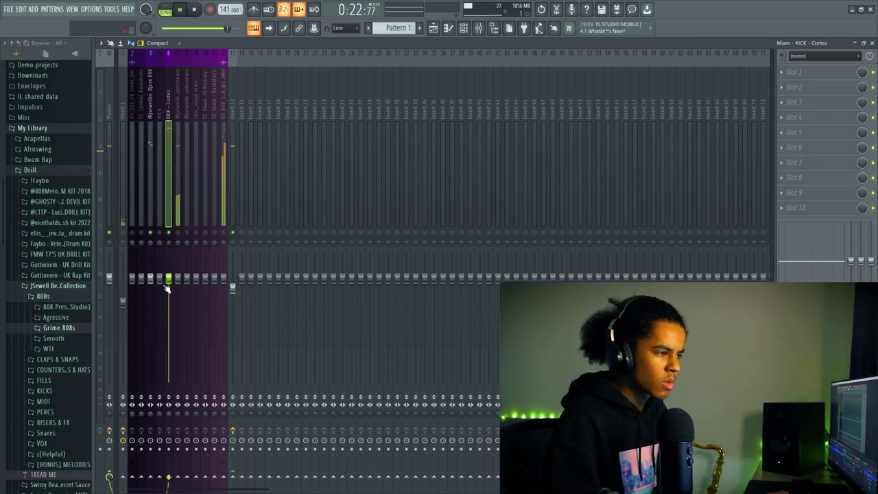
Lower the KICK - Cortez fader slightly and load Fruity Soft Clipper in the track's third effect slot.
click(797, 103)
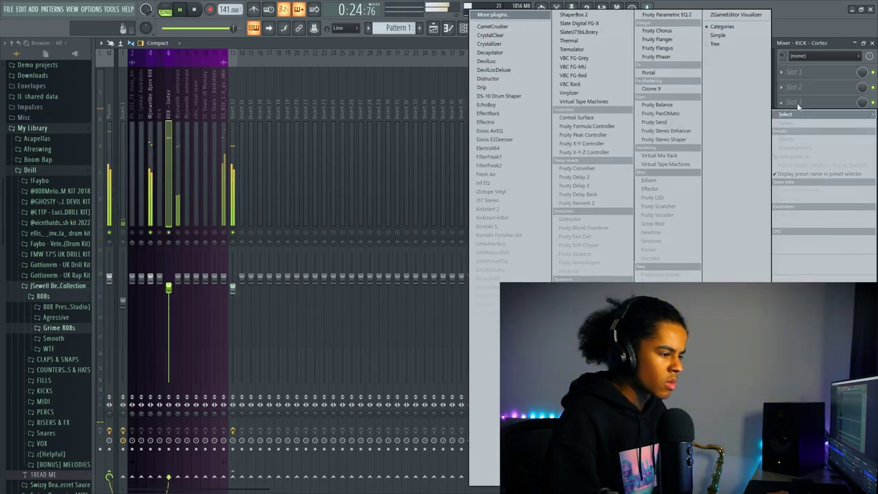
click(580, 245)
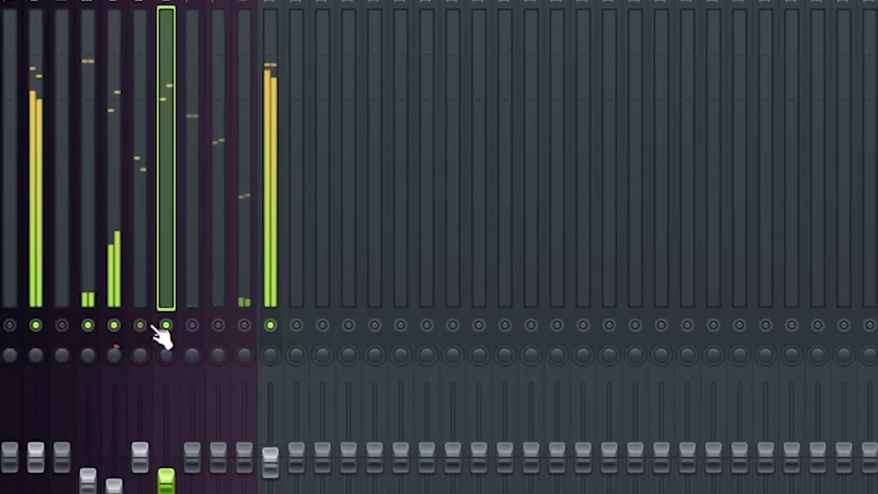
Lower the faders of both countersnares and the ellis_ ritual snare, and pan these tracks off centre.
click(93, 467)
drag(159, 467, 159, 486)
drag(157, 355, 157, 370)
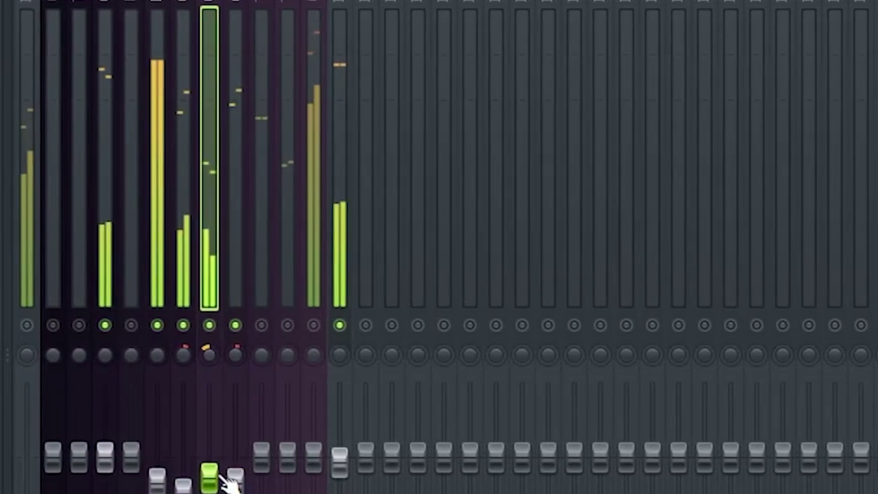
drag(161, 473, 161, 483)
Load Fruity Reeverb 2 in the Shadow Countersnare's first effect slot and raise the track's fader slightly.
click(782, 73)
mouse_move(785, 83)
click(582, 202)
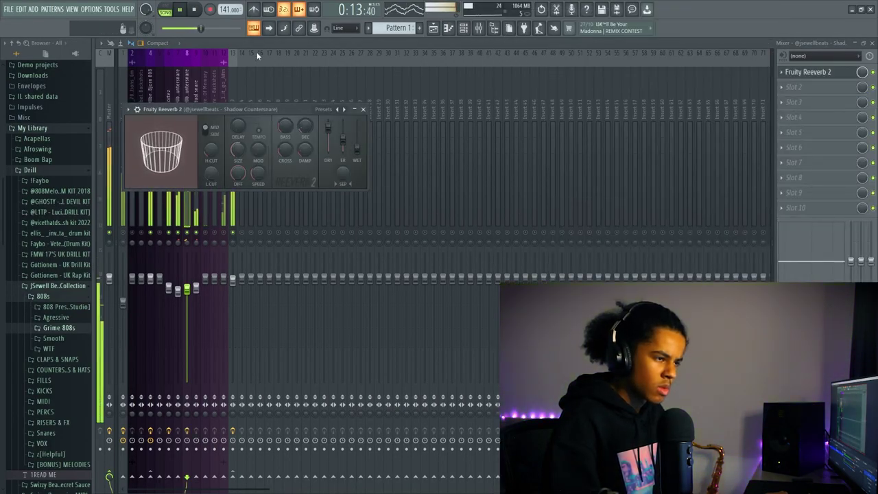
key(Escape)
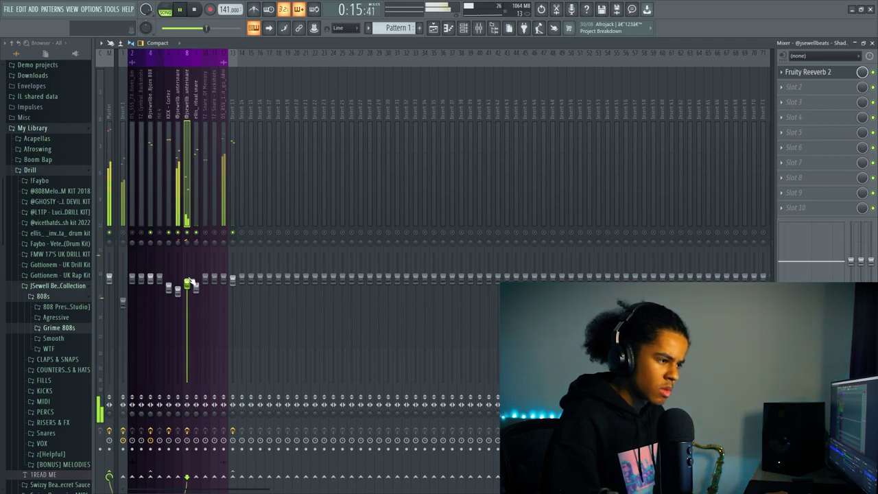
click(784, 72)
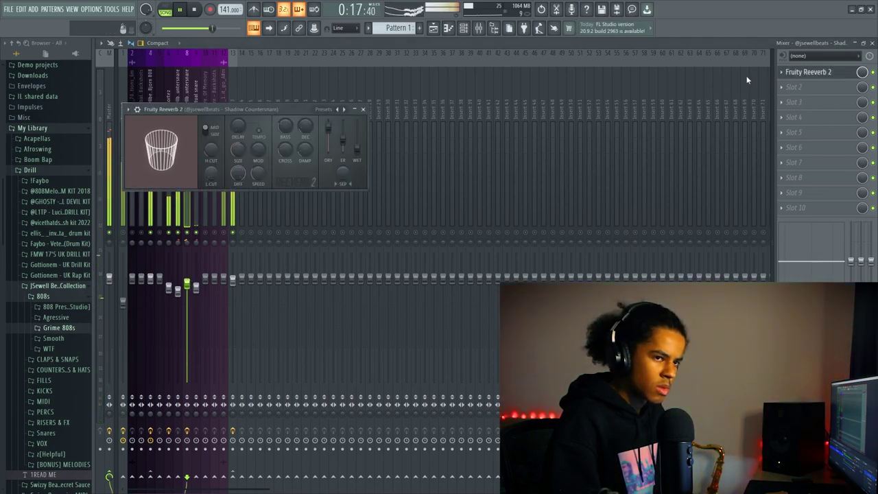
key(Escape)
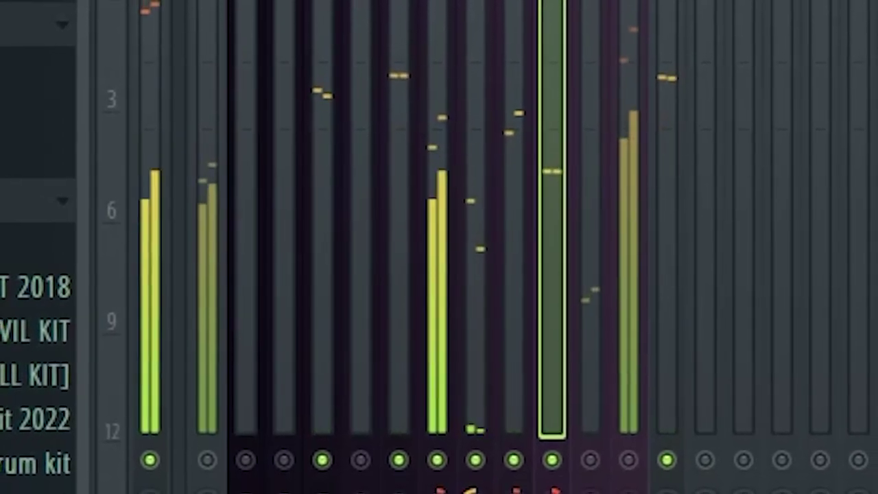
Enable the TZ. Snare - Backshots mixer track and raise the Insert 12 fader slightly against Insert 1.
click(587, 414)
click(586, 456)
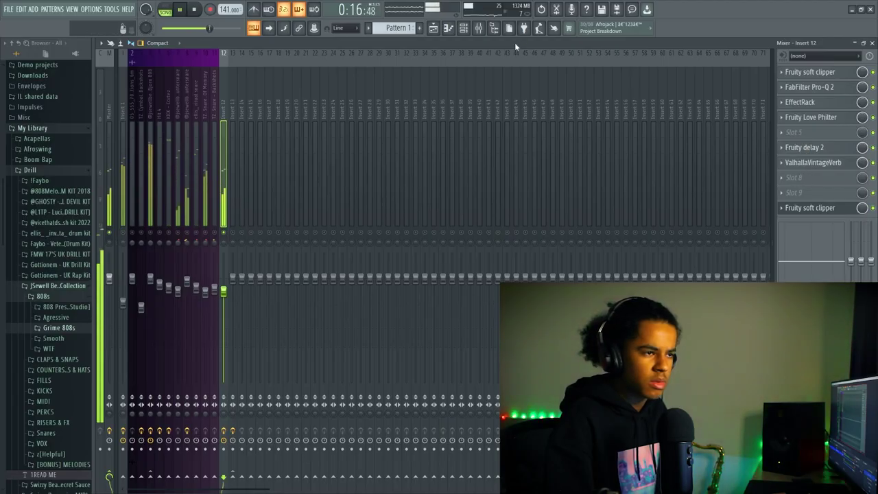
click(121, 220)
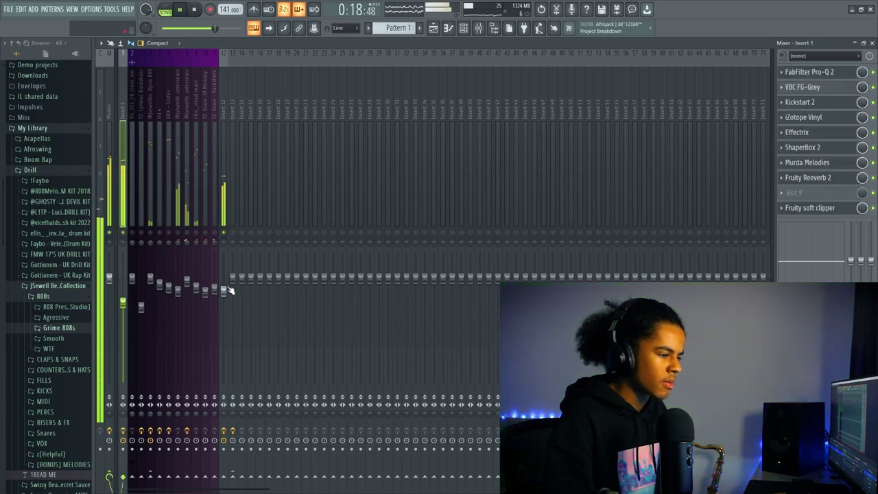
click(225, 288)
click(124, 217)
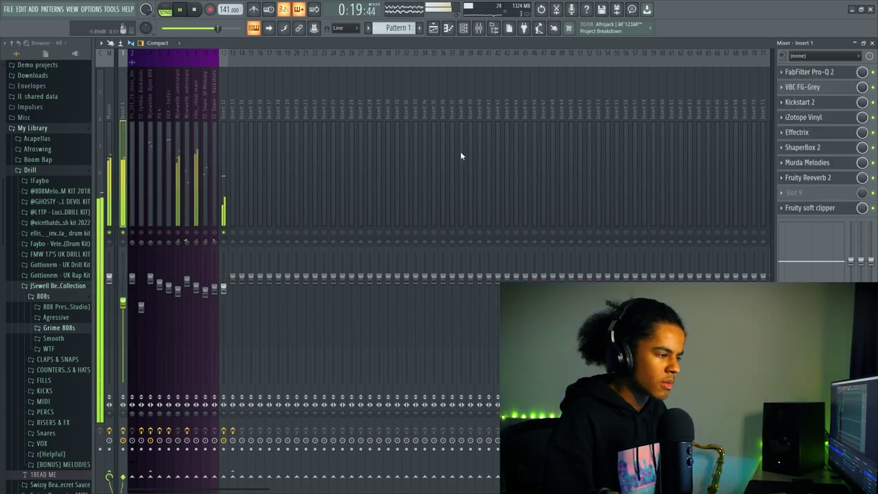
Check Murda Melodies on Insert 1 and adjust the insert's fader level.
click(813, 164)
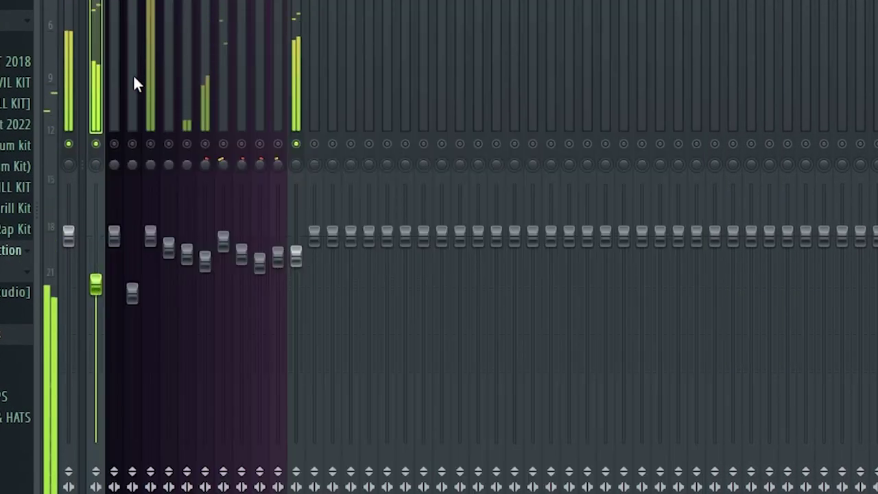
click(84, 276)
click(45, 265)
drag(95, 285, 95, 275)
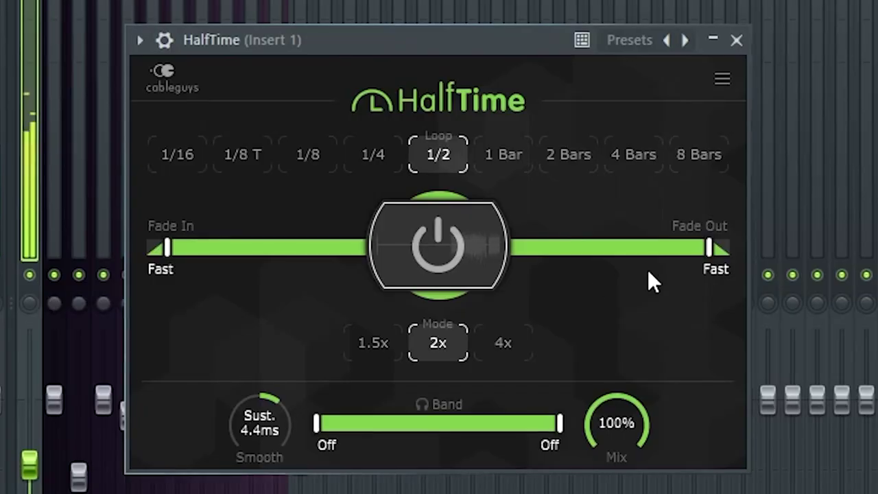
Adjust the upper band limit and the Smooth amount of HalfTime on Insert 1.
mouse_move(560, 425)
mouse_down()
mouse_move(508, 426)
mouse_move(563, 427)
mouse_up()
drag(268, 437, 269, 419)
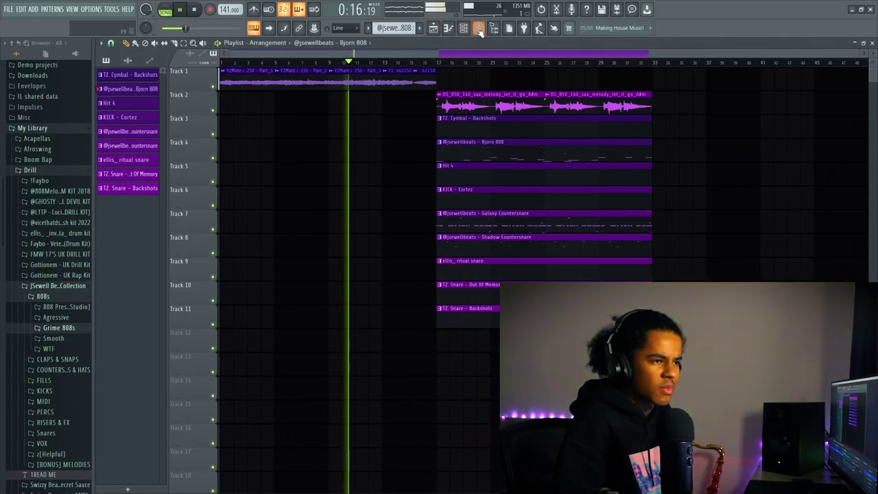
Create an automation clip for HalfTime's mix level on Insert 1 and curve it down to its minimum at bar 17, holding it there.
key(F9)
right_click(863, 72)
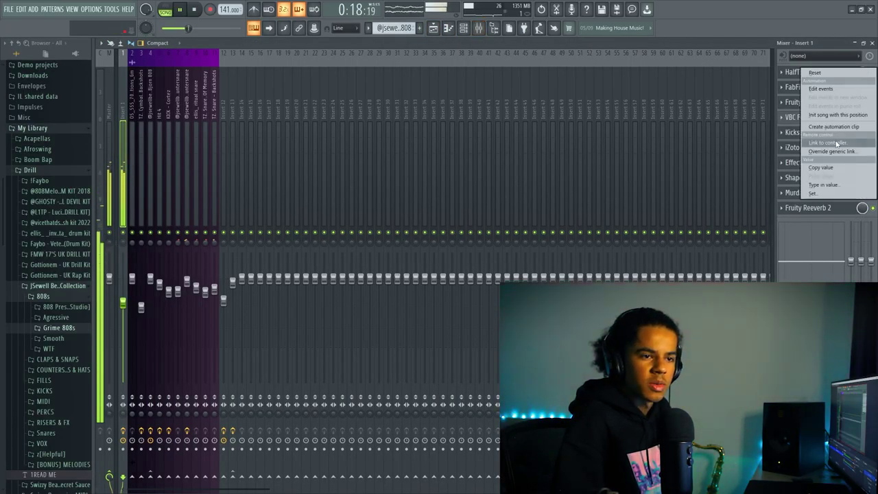
click(835, 128)
click(434, 28)
drag(436, 337, 441, 358)
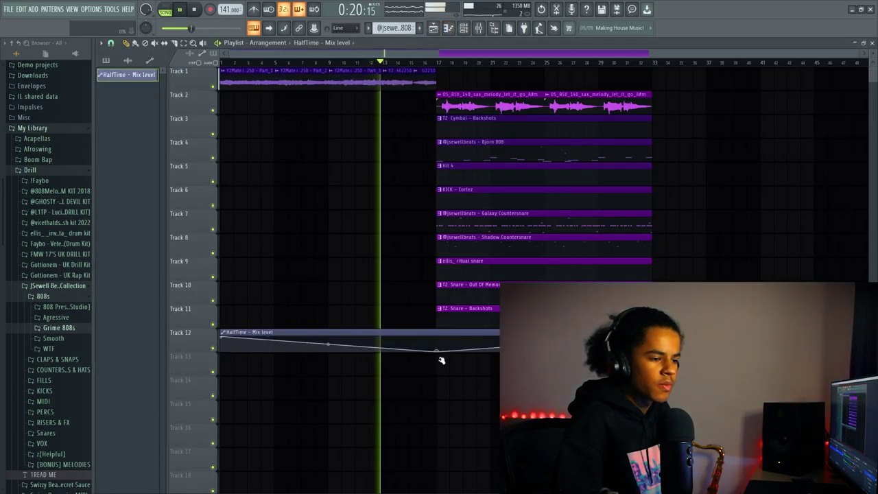
drag(329, 344, 329, 339)
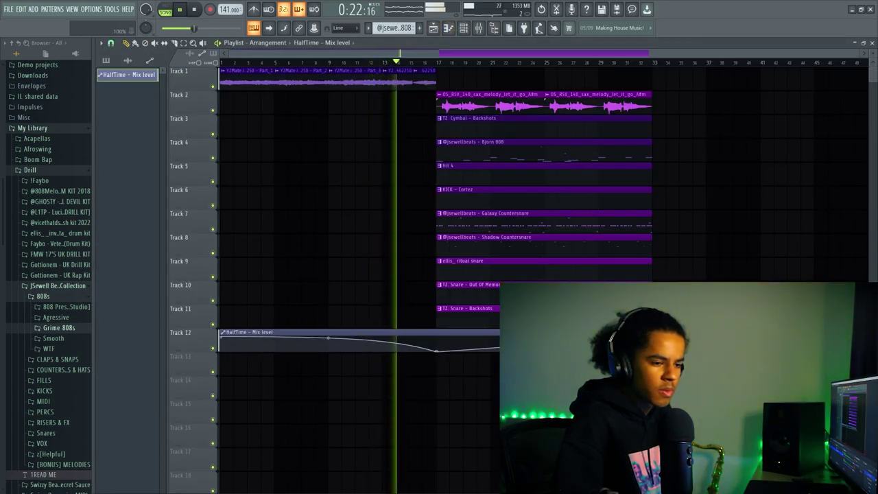
drag(651, 337, 651, 357)
Duplicate the Track 1 melody up to bar 33, keeping the Track 4 to 11 clips at bar 17 and the sax and cymbal at bar 33.
drag(462, 81, 484, 83)
right_click(716, 126)
drag(676, 101, 682, 295)
key(ctrl+d)
scroll(588, 130, down, 2)
drag(590, 145, 449, 159)
drag(595, 163, 605, 317)
drag(645, 285, 483, 275)
ctrl+click(656, 238)
key(space)
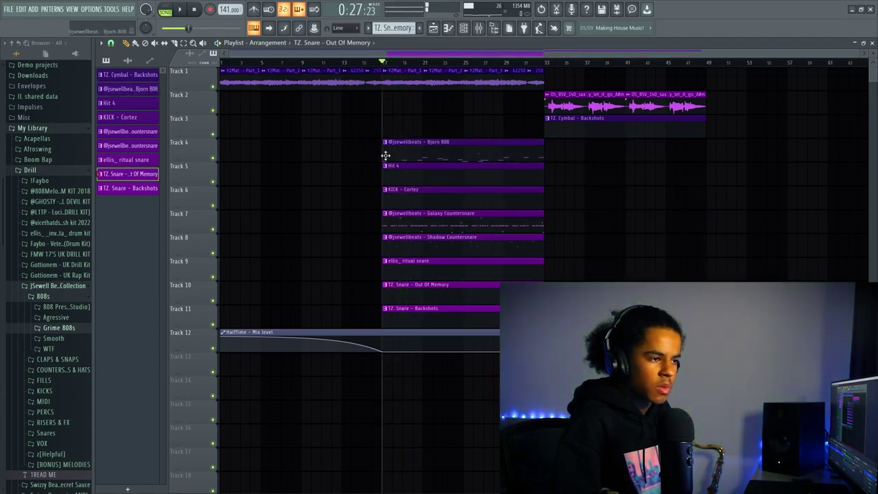
Trim the starts of the Bjorn 808 and KICK - Cortez clips to bar 19 and move the cymbal clip to bar 17.
drag(387, 204, 403, 210)
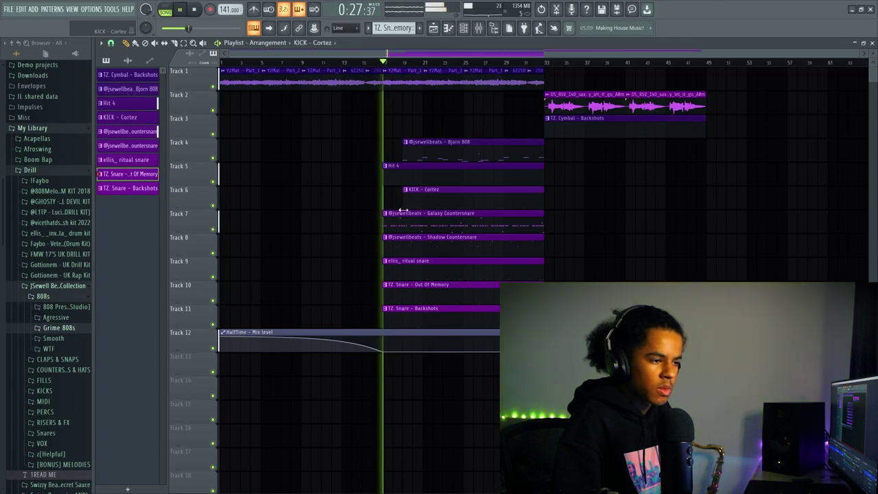
key(F9)
click(173, 237)
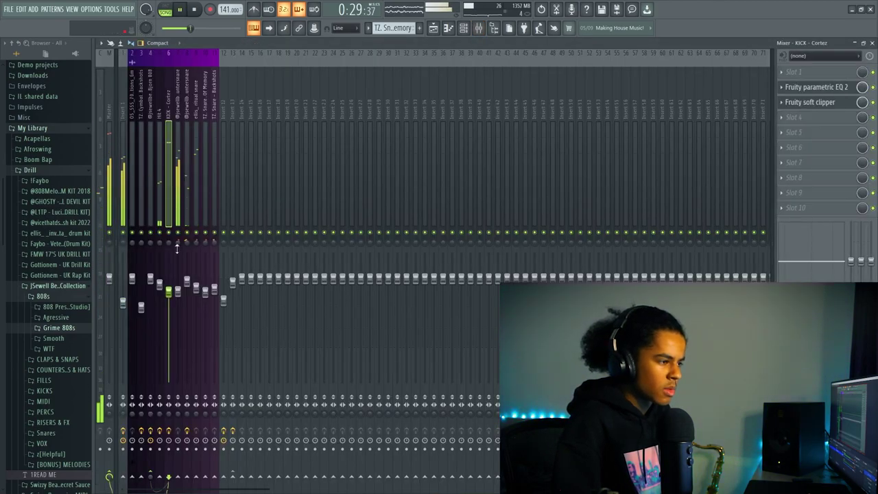
key(F5)
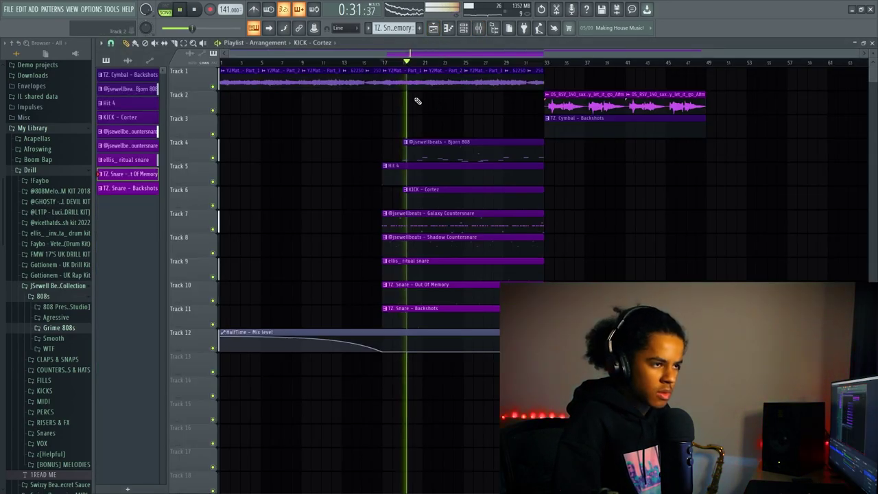
drag(673, 133, 490, 130)
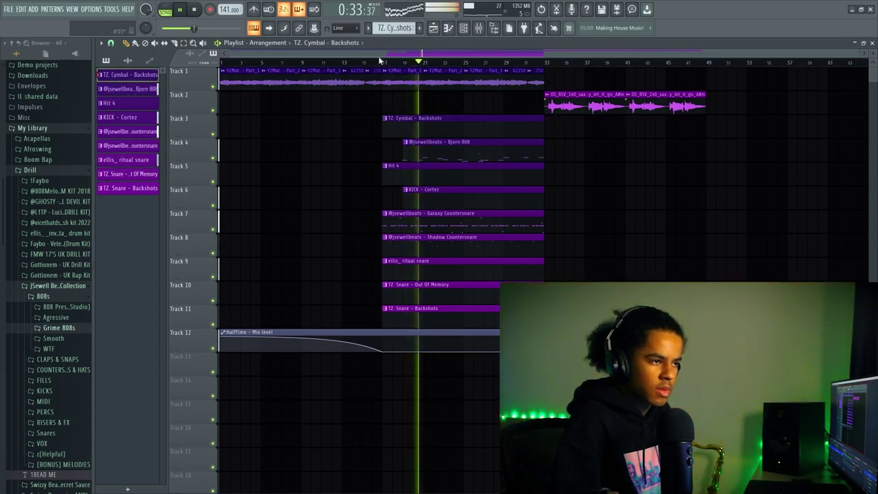
click(385, 64)
Duplicate the bar 17 to 33 section to bar 33, keeping only one sax melody clip on Track 2, at bar 25.
drag(382, 67, 544, 281)
key(ctrl+b)
key(shift+Left)
key(ctrl+d)
drag(596, 102, 506, 101)
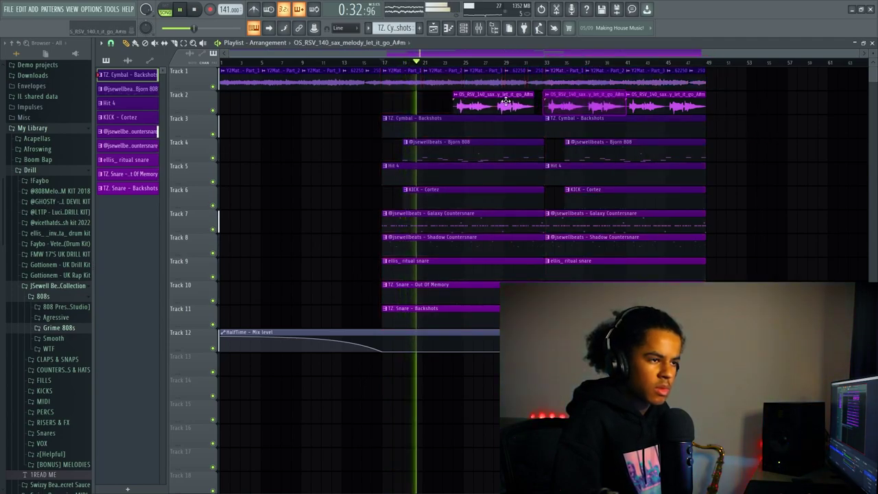
right_click(597, 104)
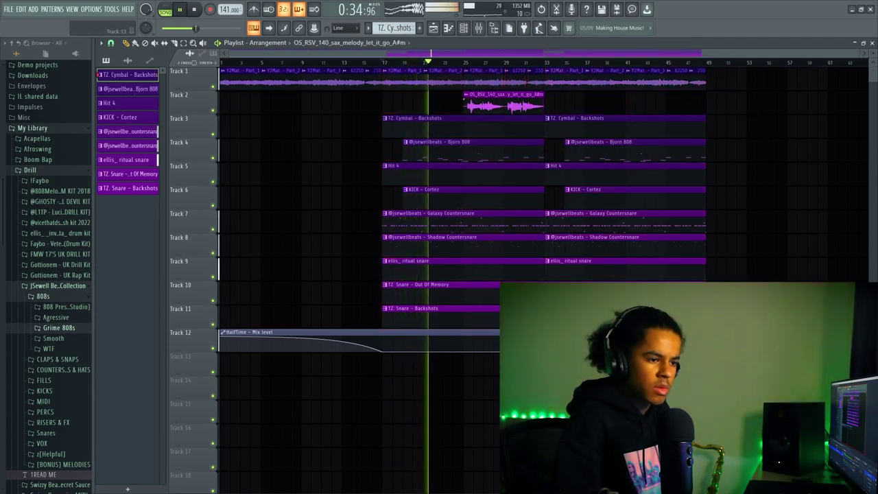
Extend the HalfTime mix level automation so it jumps up at bar 33 and curves back down at bar 49.
drag(704, 317, 719, 334)
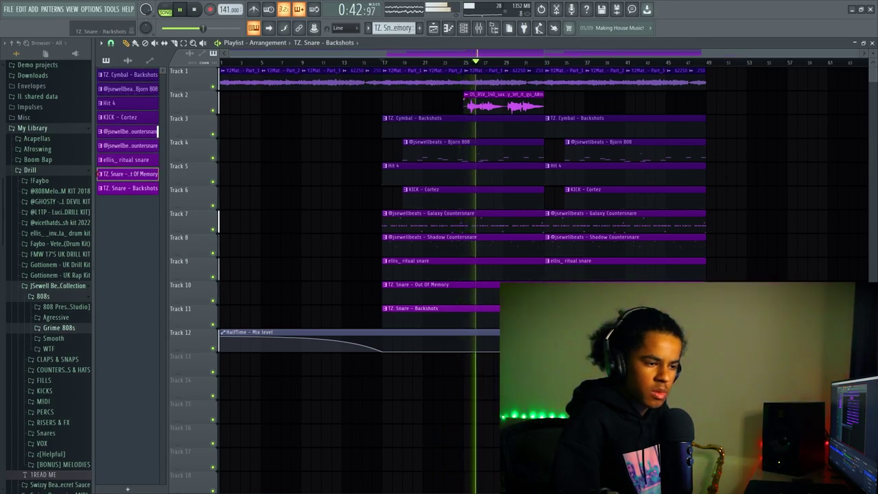
key(ctrl+b)
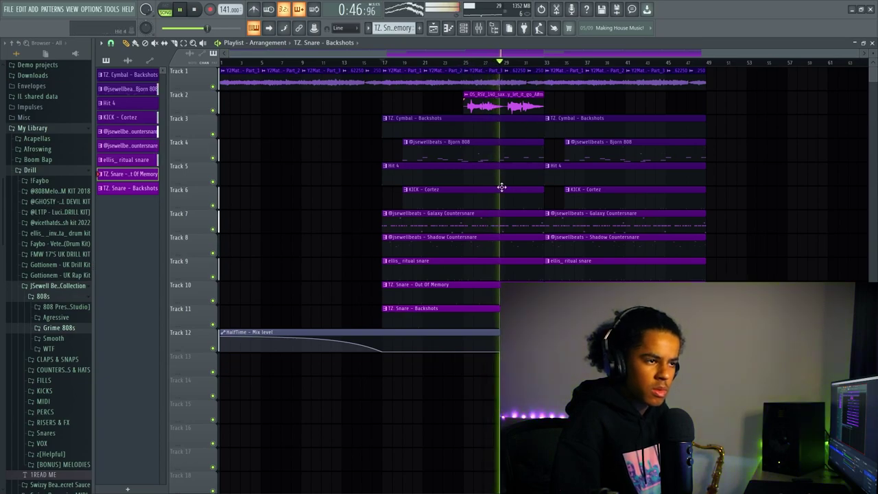
drag(515, 343, 459, 349)
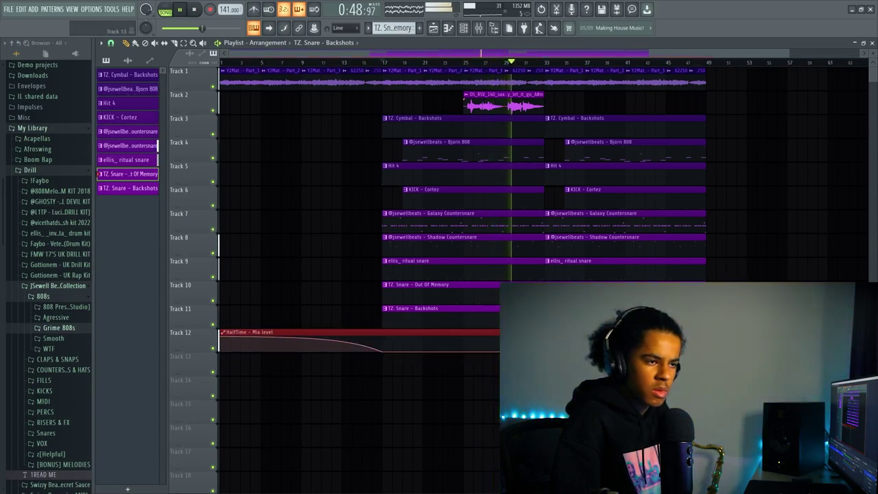
key(ctrl+d)
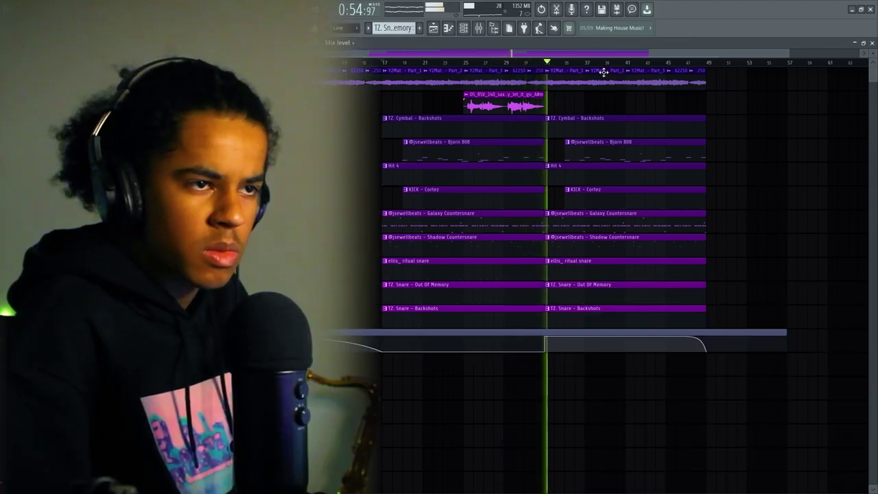
Check the Bjorn 808 notes in the piano roll and return to the playlist.
scroll(581, 69, down, 1)
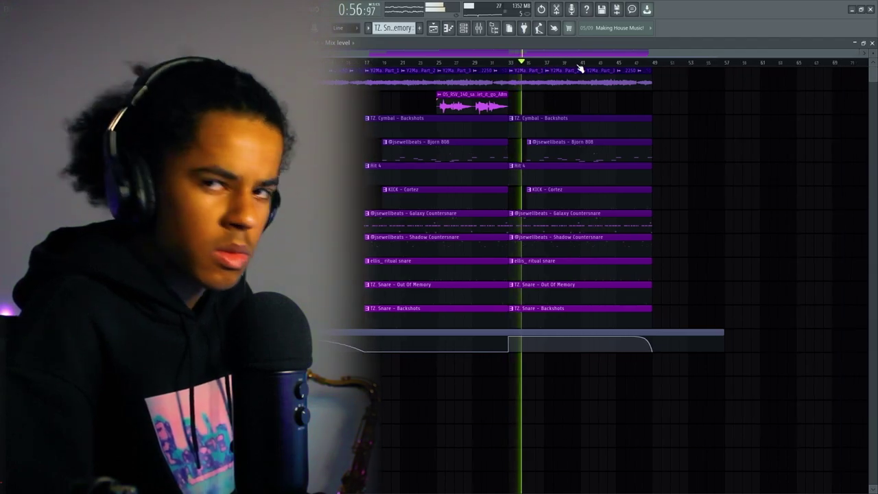
double_click(548, 157)
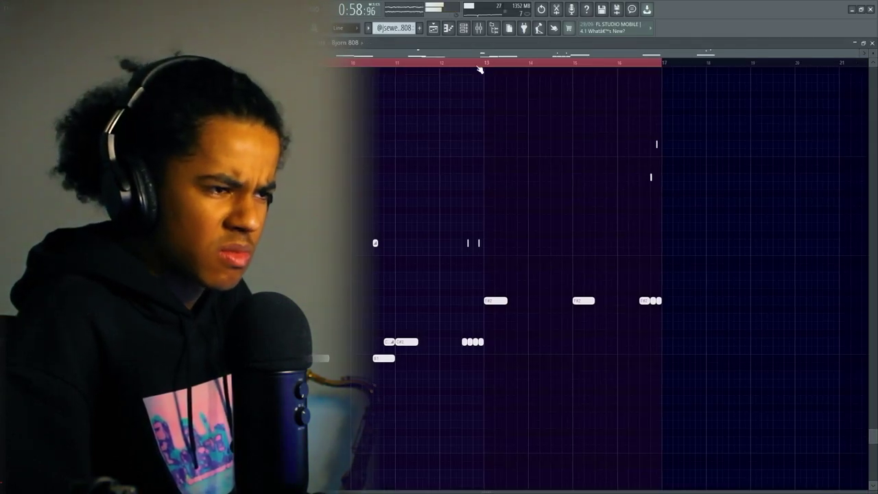
scroll(471, 65, down, 2)
scroll(467, 66, up, 1)
click(434, 28)
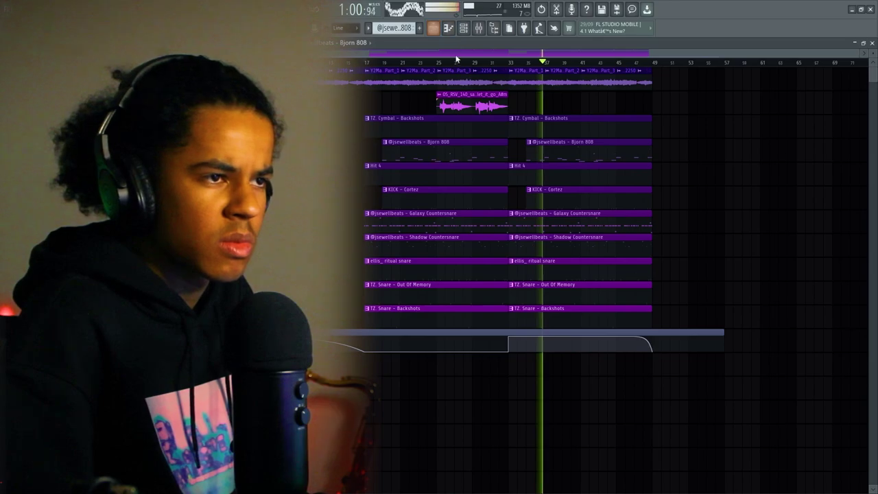
Duplicate the bar 17 to 33 section, including the sax melody, to bar 49.
drag(378, 82, 496, 294)
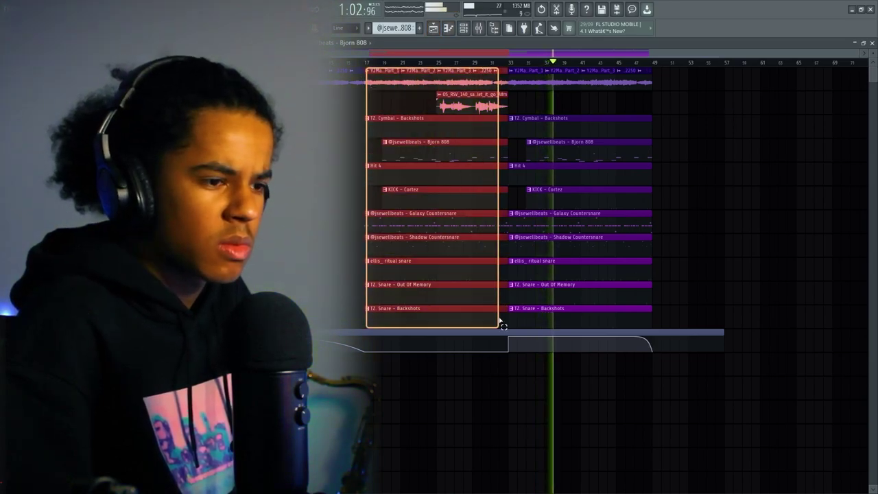
drag(386, 98, 664, 106)
key(ctrl+d)
scroll(617, 64, down, 1)
Check Kickstart 2 on Insert 1 and extend the HalfTime automation clip to bar 65.
click(480, 29)
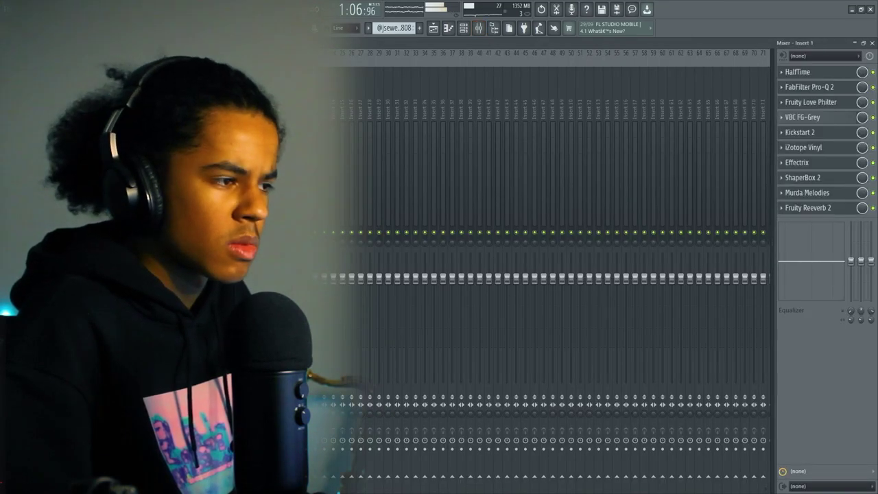
click(801, 134)
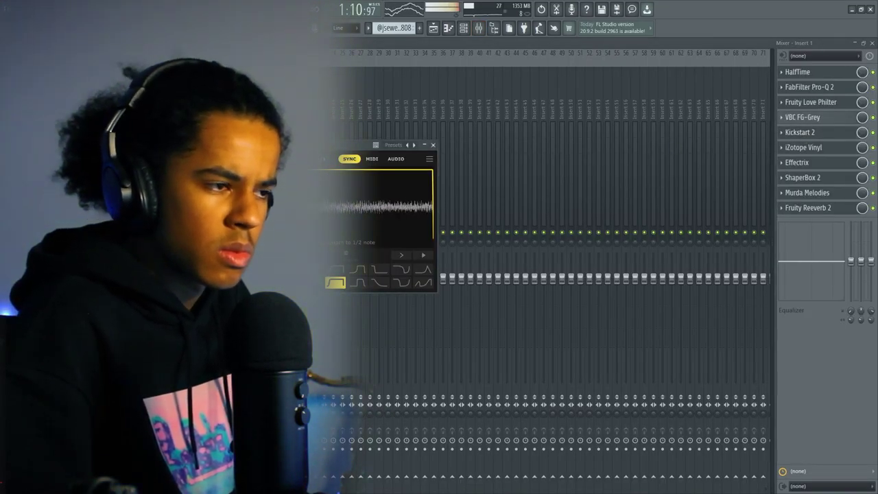
click(433, 29)
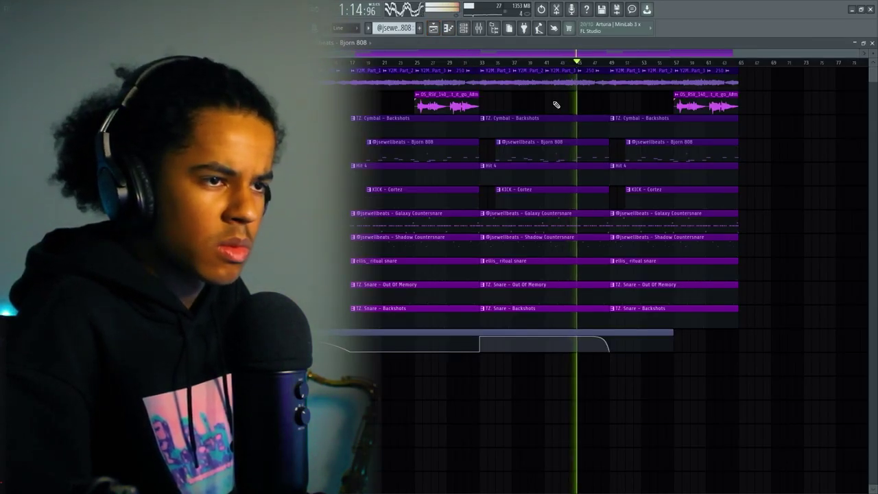
drag(667, 333, 738, 333)
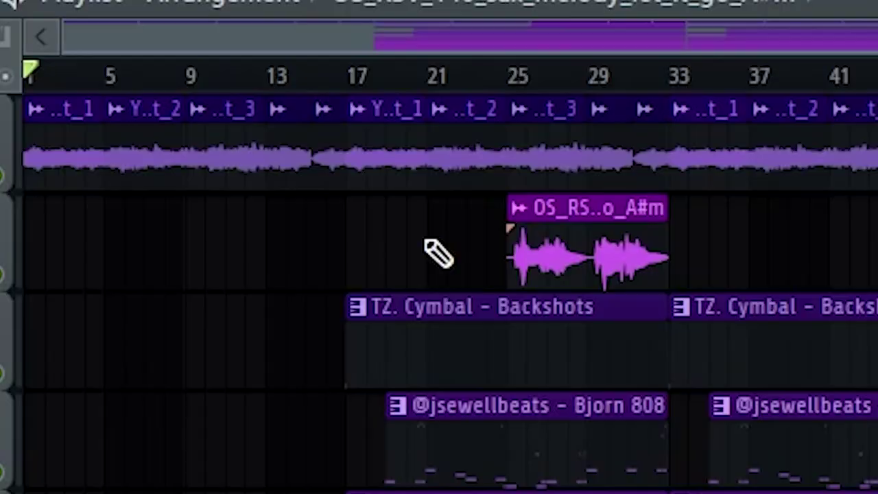
scroll(435, 251, right, 10)
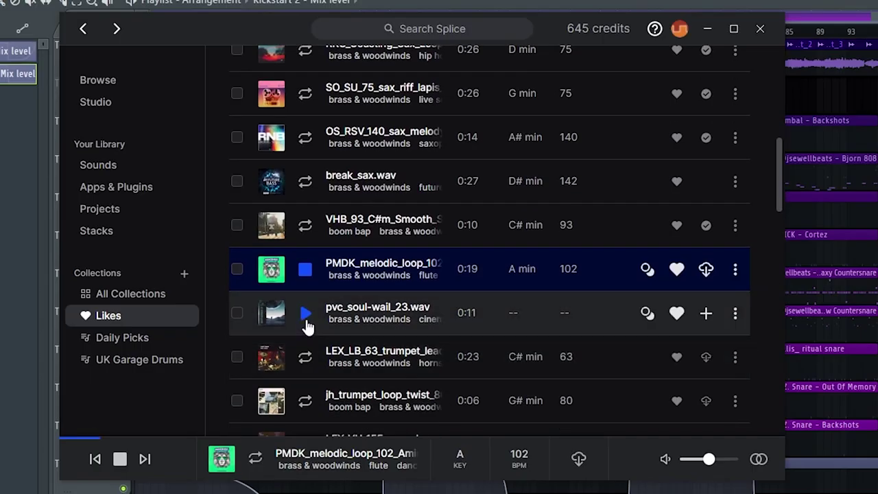
Audition the liked brass and woodwind samples in Splice, from pvc_soul-wail_23.wav down to the OS_RNBF_96_Peace_Flute loop.
click(306, 313)
click(307, 361)
scroll(306, 348, down, 3)
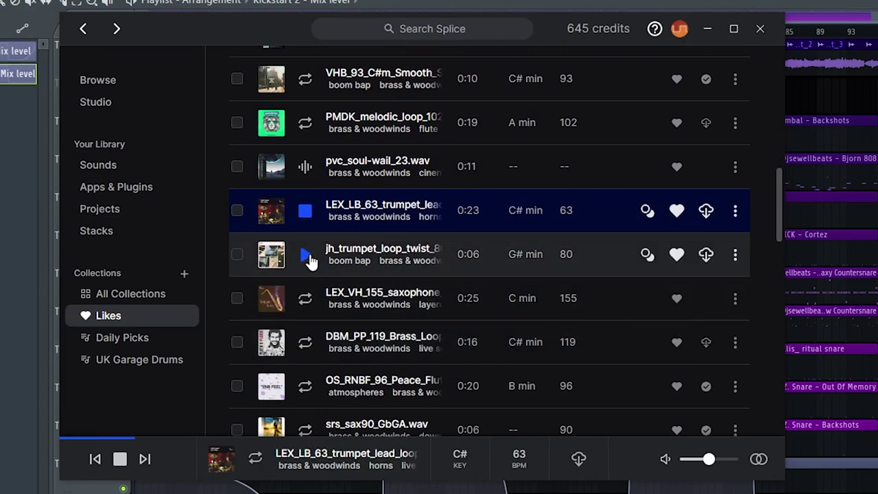
click(306, 255)
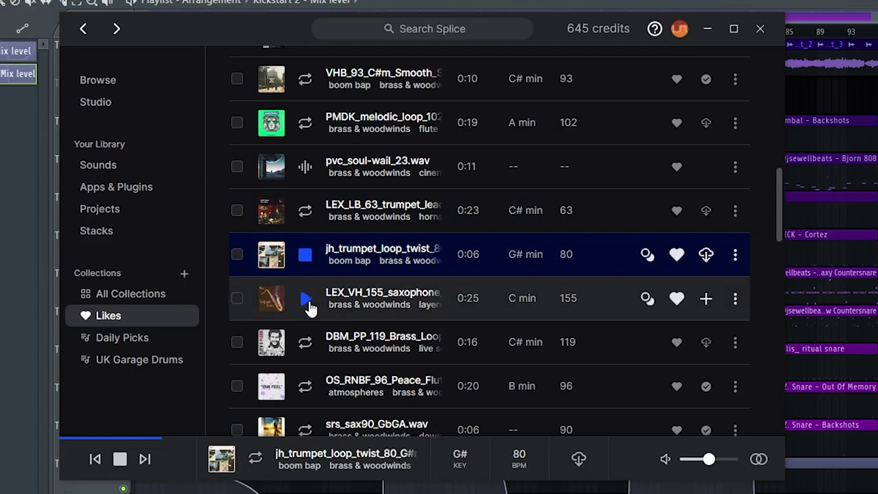
click(306, 299)
click(306, 341)
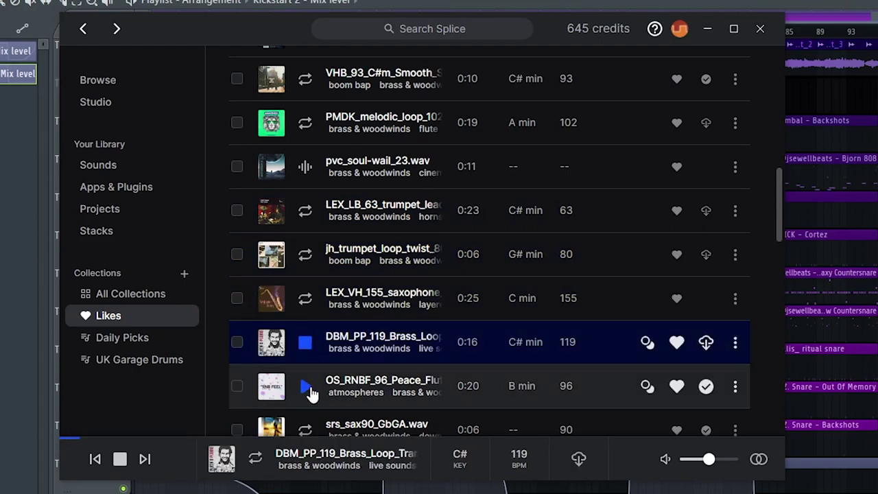
click(304, 384)
scroll(304, 378, down, 3)
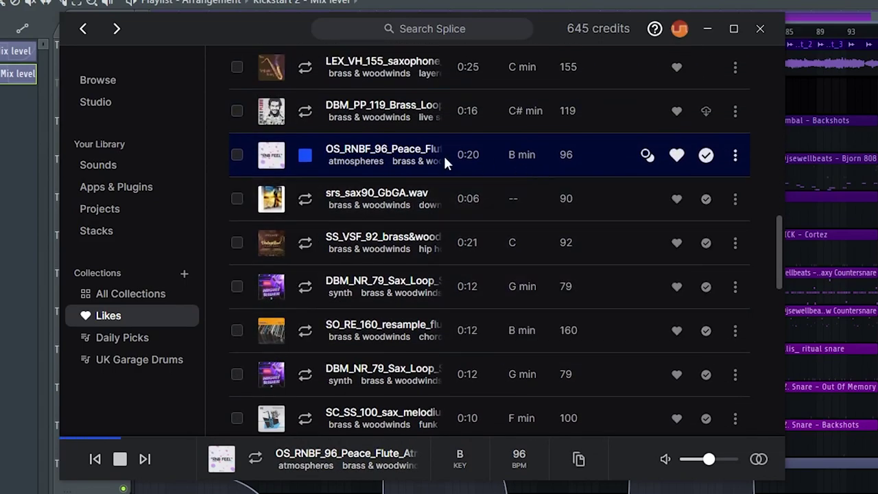
click(310, 159)
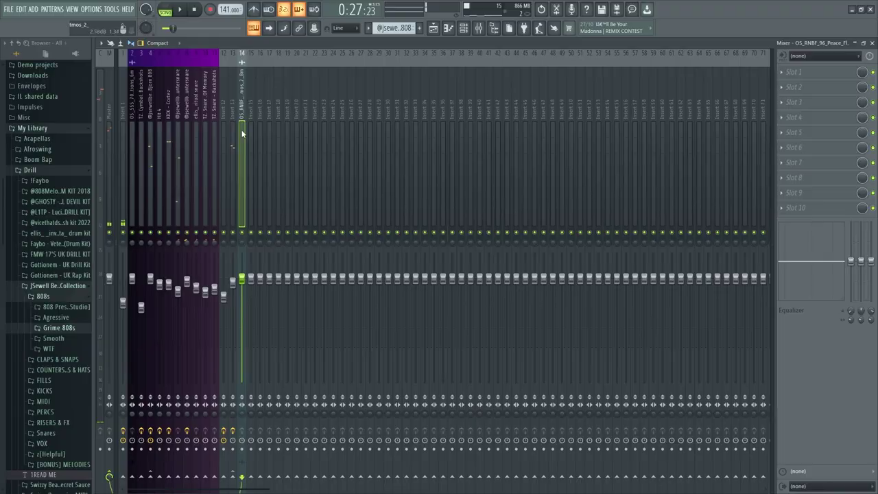
Load the Ambient Vocals mixer track state onto the Peace Flute sample's Insert 14 track.
right_click(30, 108)
mouse_move(75, 124)
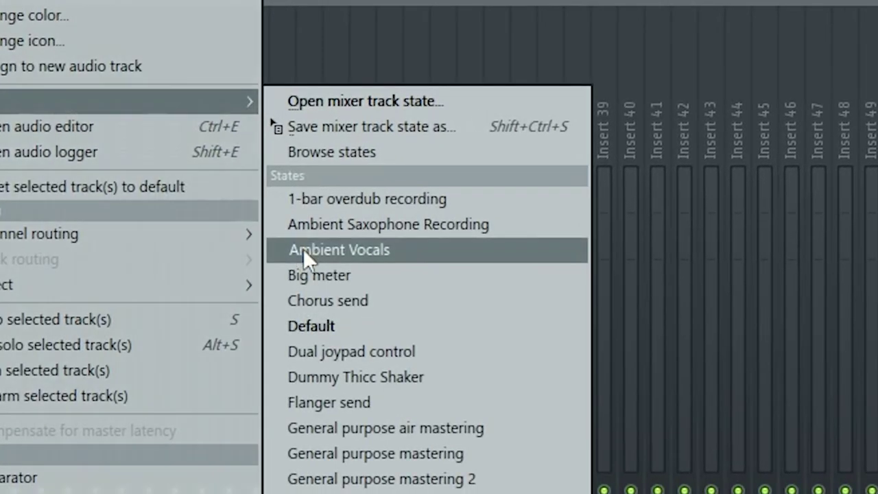
click(302, 248)
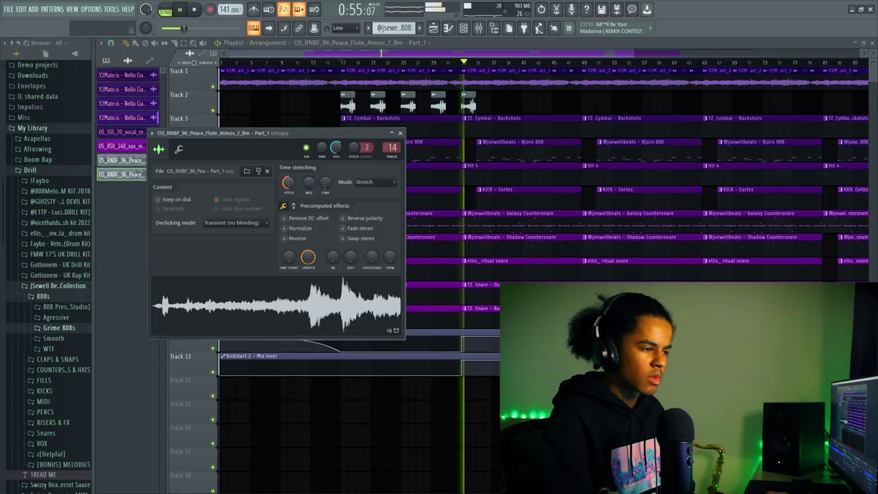
Place Peace Flute chops at bars 41 and 45 on Track 2 and delete the chops between bars 33 and 41.
key(Escape)
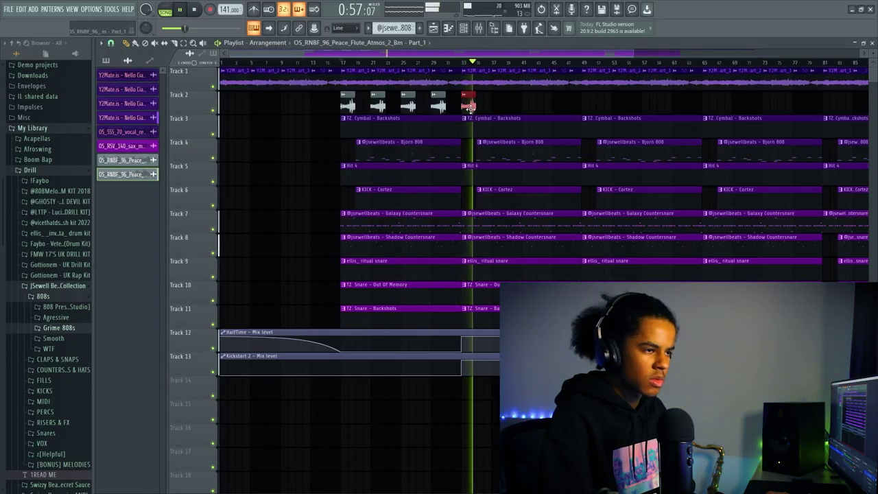
click(509, 104)
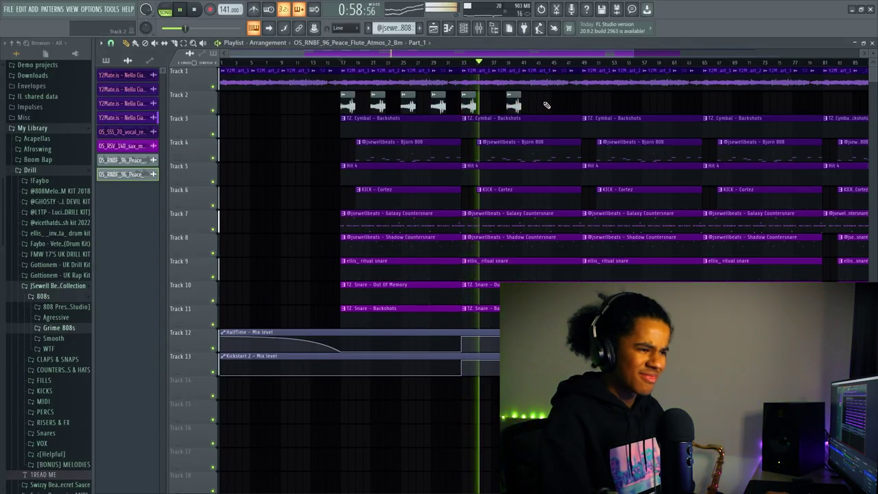
mouse_move(514, 104)
mouse_down()
mouse_move(469, 106)
mouse_move(530, 107)
mouse_up()
right_click(507, 106)
right_click(504, 107)
right_click(471, 106)
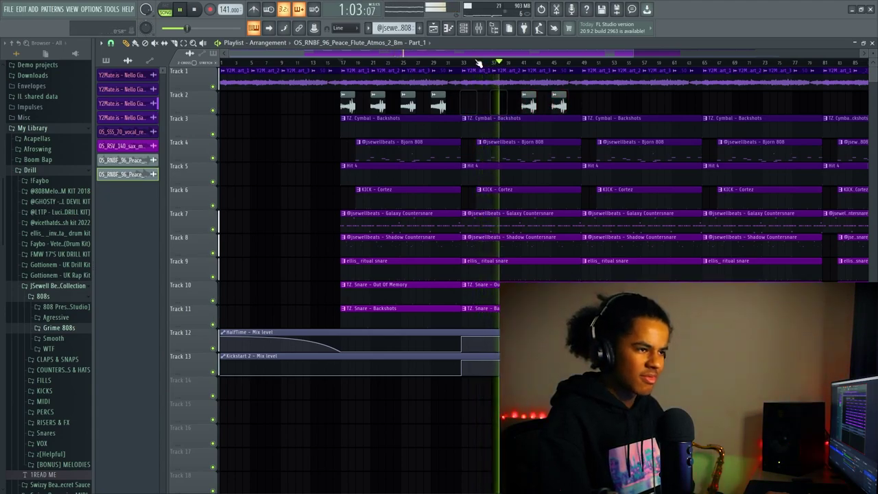
Copy the six Peace Flute chops on Track 2 so the repeated pattern starts at bar 49.
scroll(480, 63, down, 2)
click(110, 43)
click(121, 182)
drag(292, 107, 465, 103)
mouse_move(305, 106)
mouse_down()
mouse_move(477, 105)
mouse_move(465, 105)
mouse_up()
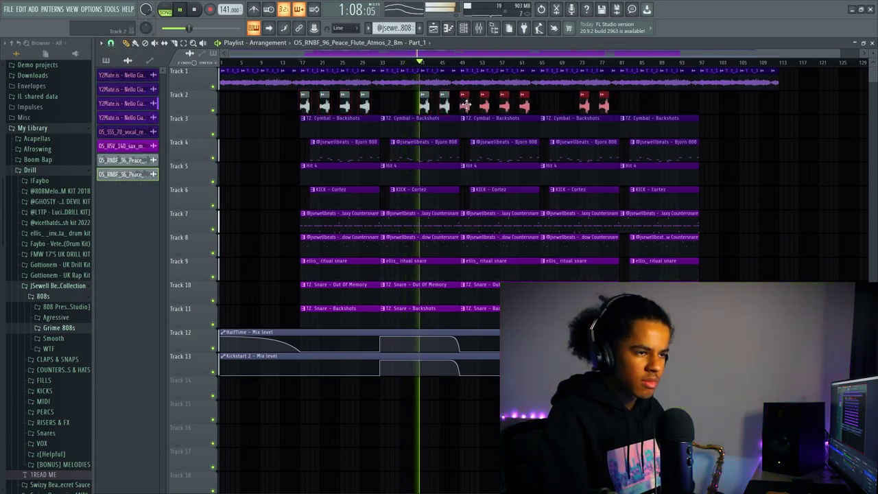
click(560, 107)
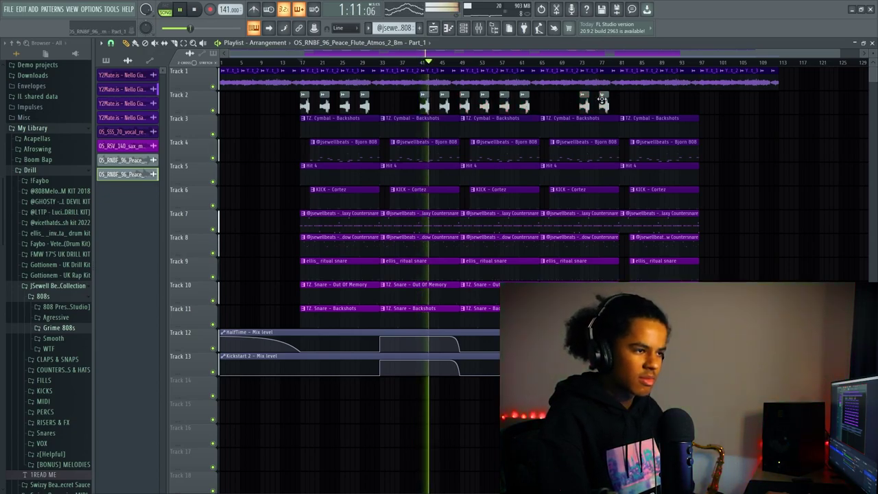
Copy the six Peace Flute chops between bars 49 and 77 on Track 2 to bar 97 onward, deleting the copies at bars 97 to 109.
drag(629, 105, 460, 105)
drag(462, 107, 702, 115)
scroll(712, 67, down, 1)
right_click(718, 106)
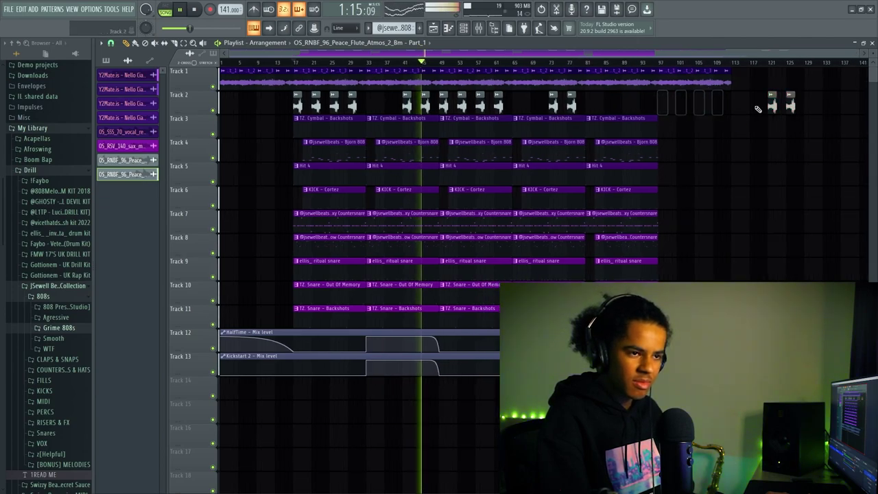
mouse_move(749, 106)
mouse_down()
mouse_move(658, 107)
mouse_move(699, 109)
mouse_up()
ctrl+click(695, 129)
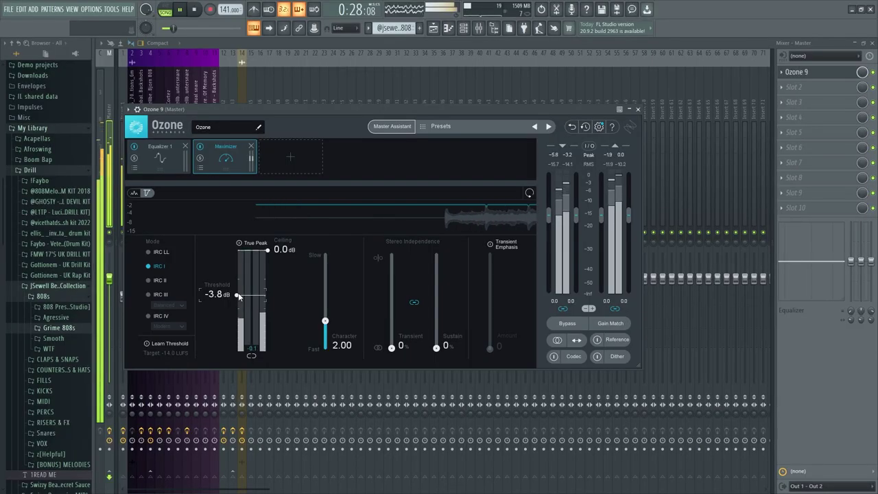
Set the master's Ozone 9 Maximizer to a -3.0 dB threshold, -1.0 dB ceiling and IRC IV mode, and return to the playlist.
drag(239, 293, 237, 288)
drag(268, 249, 267, 267)
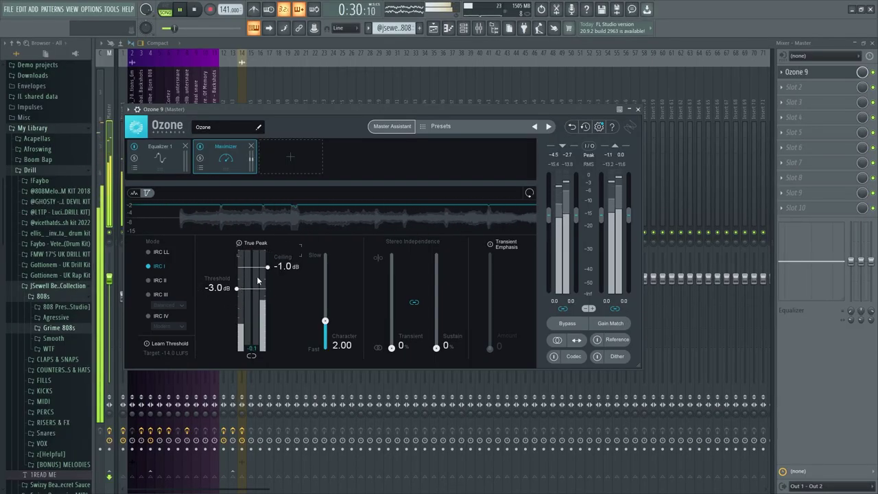
click(158, 315)
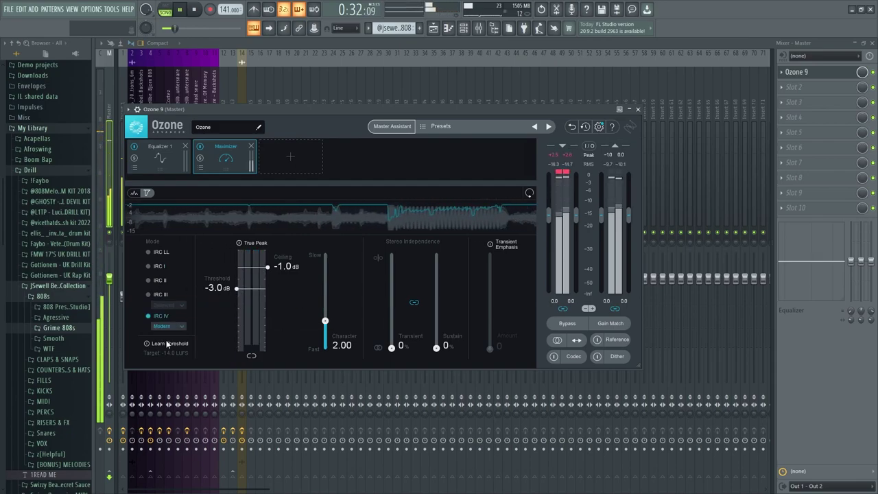
click(168, 326)
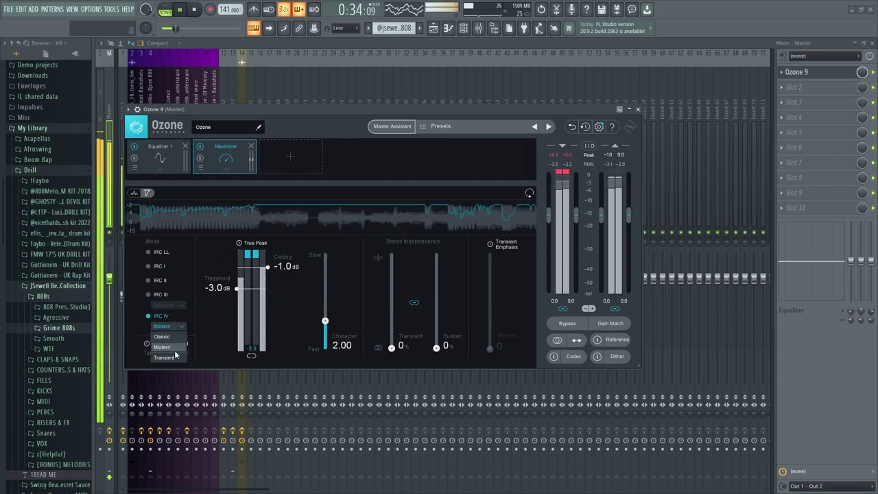
click(279, 227)
click(433, 29)
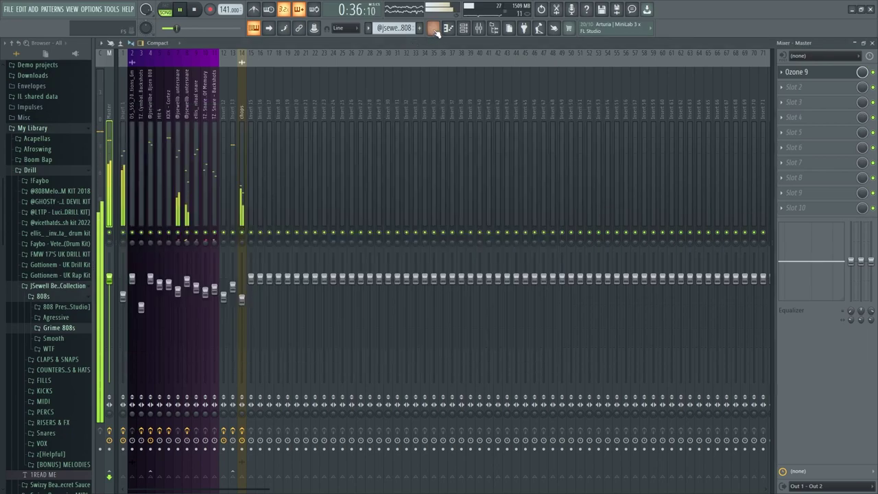